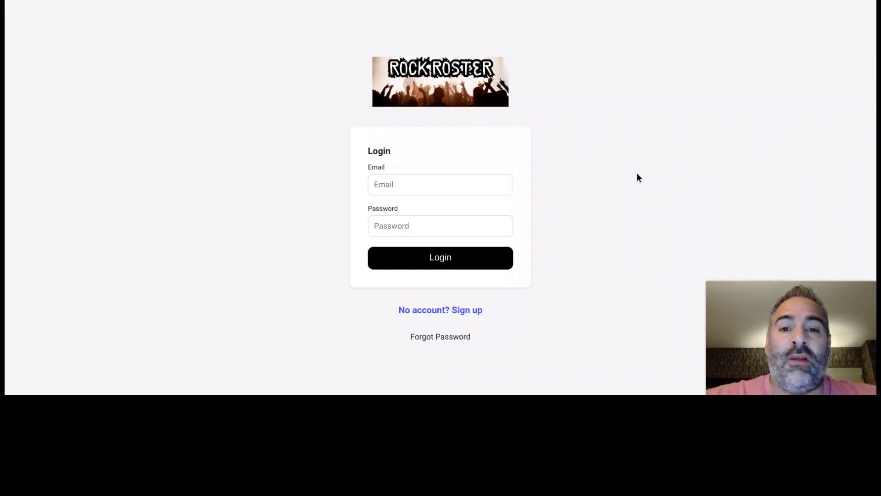
# - Log in with the account e-mail and password, then scroll the Song List showing set times 18.50, 10.40 and 15.00
pyautogui.click(490, 178)
pyautogui.click(488, 197)
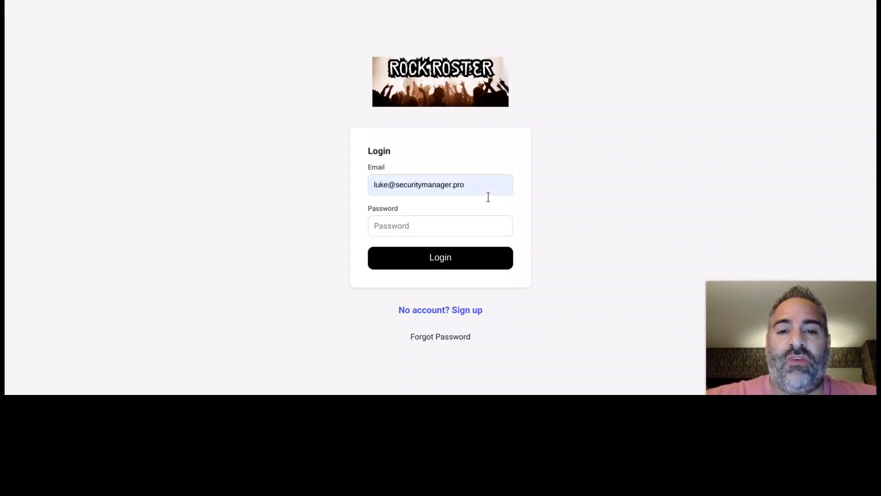
pyautogui.click(425, 218)
pyautogui.write('p')
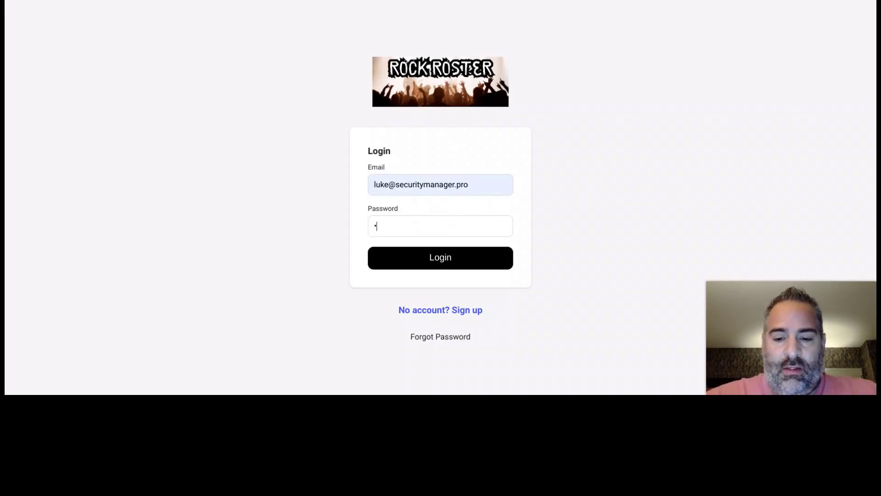
pyautogui.write('asswo')
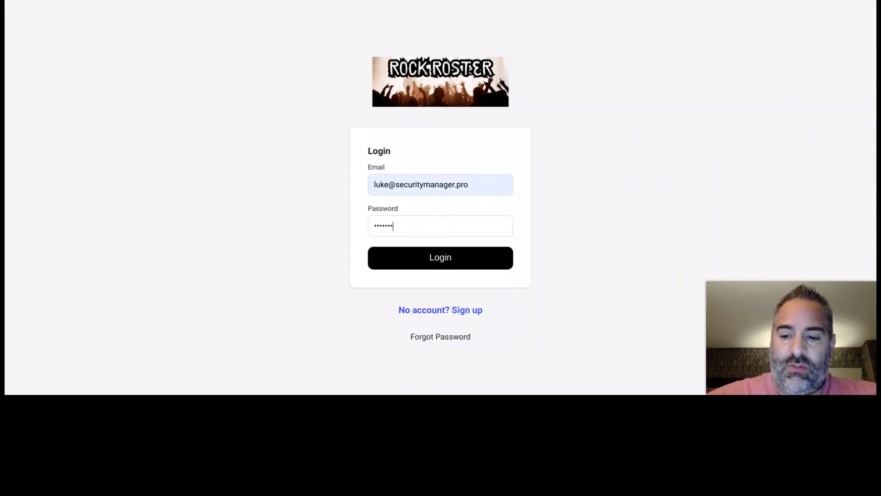
pyautogui.write('rd123')
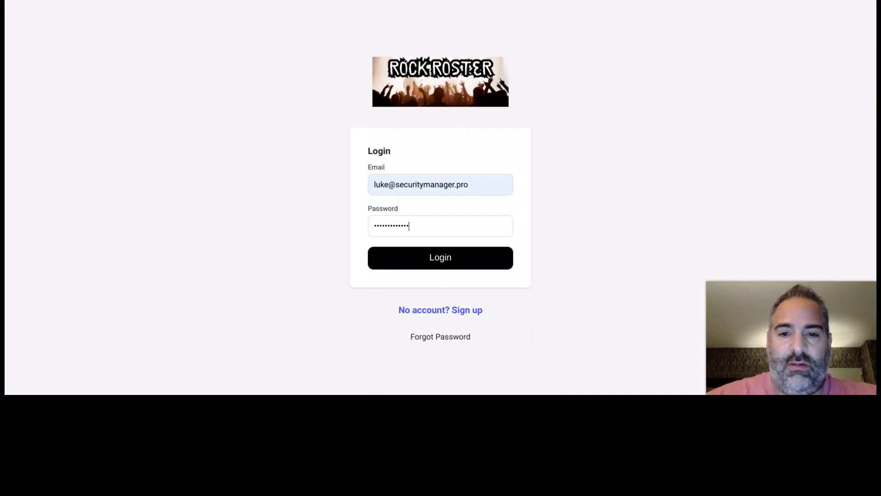
pyautogui.click(398, 259)
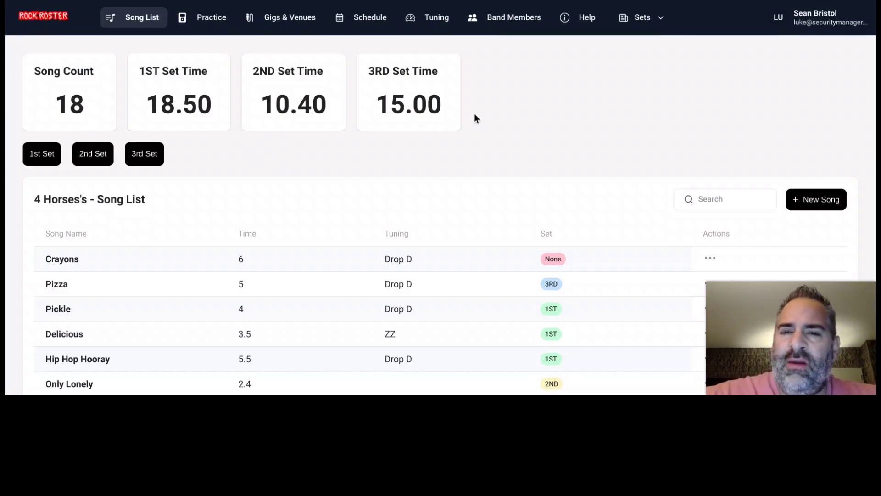
pyautogui.scroll(-3, 467, 129)
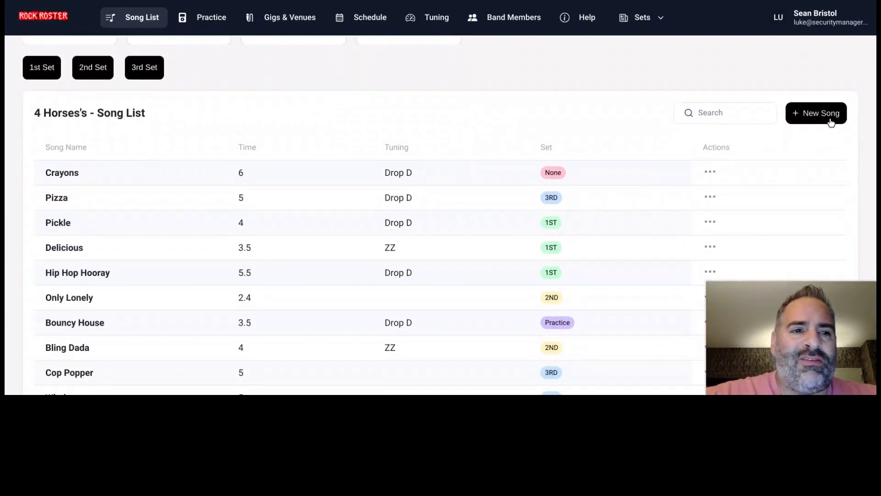
# - Start a new song named 'Cheese Fries' by Bacon Sisters with length 4.5
pyautogui.click(829, 119)
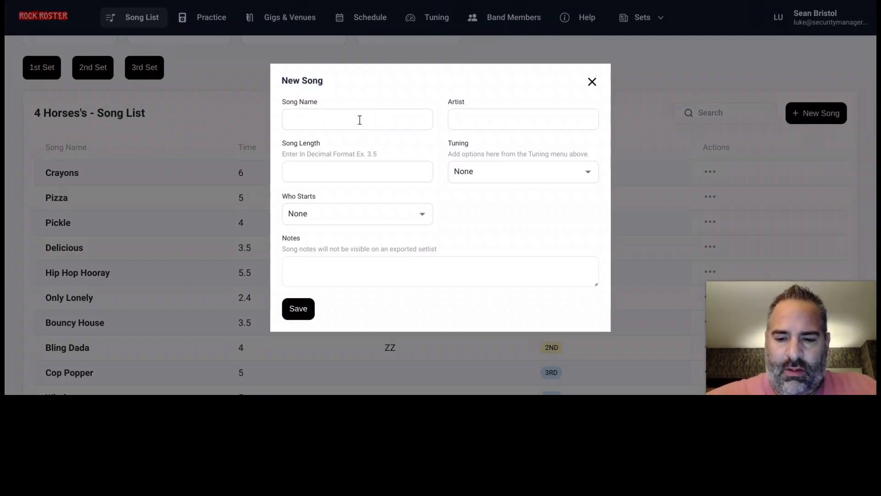
pyautogui.write('Cheese Frie')
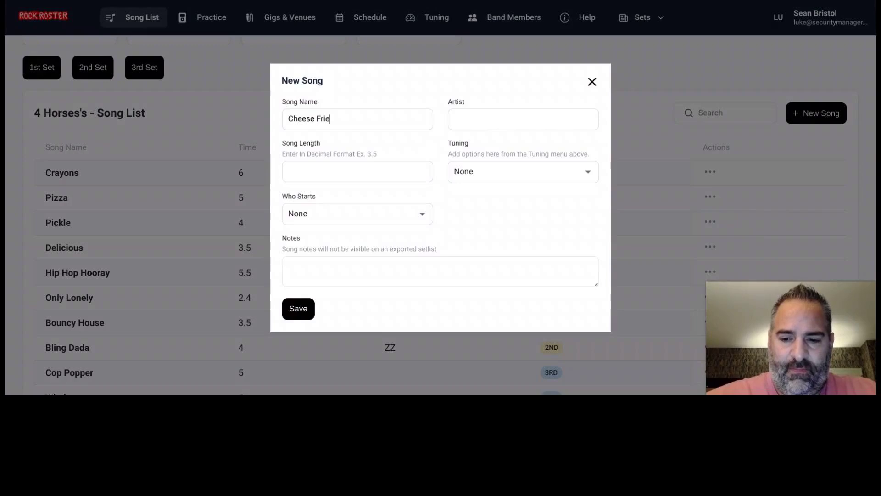
pyautogui.write('s')
pyautogui.click(509, 124)
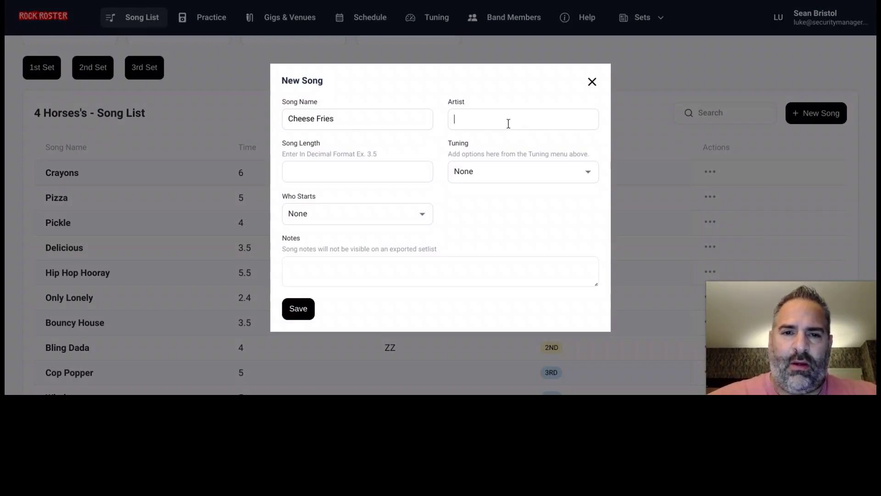
pyautogui.write('Bacon')
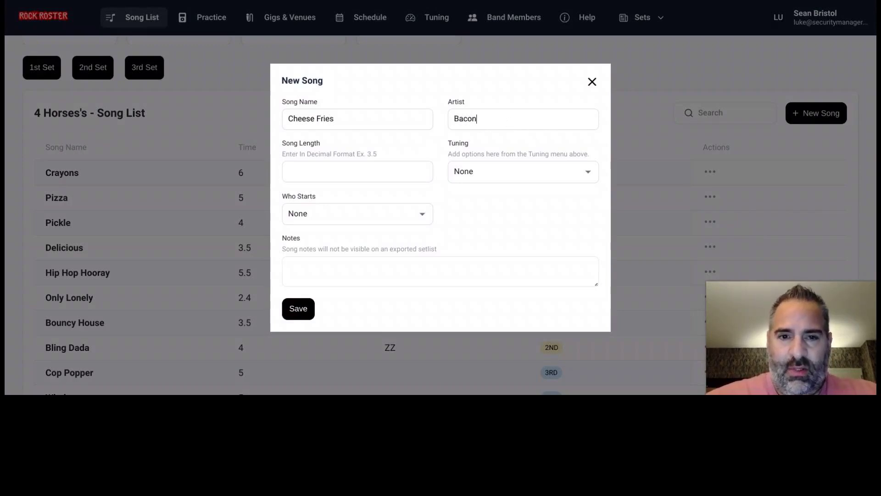
pyautogui.write(' Sister')
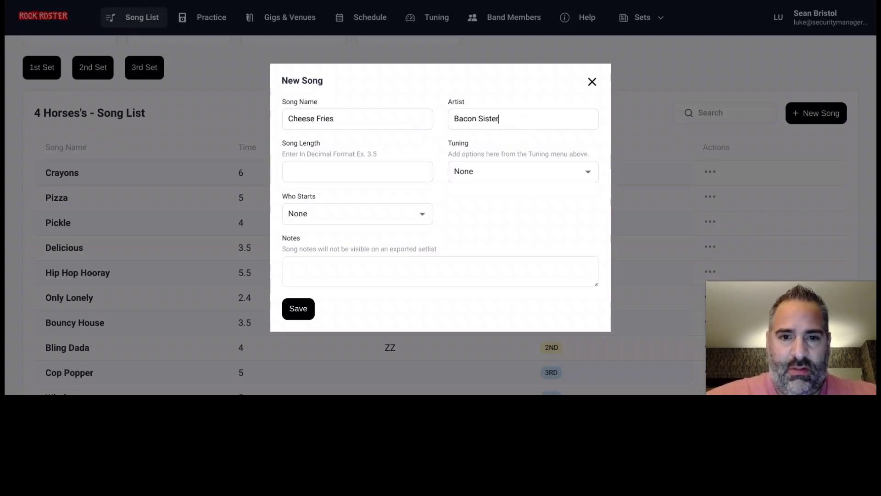
pyautogui.write('s')
pyautogui.click(361, 170)
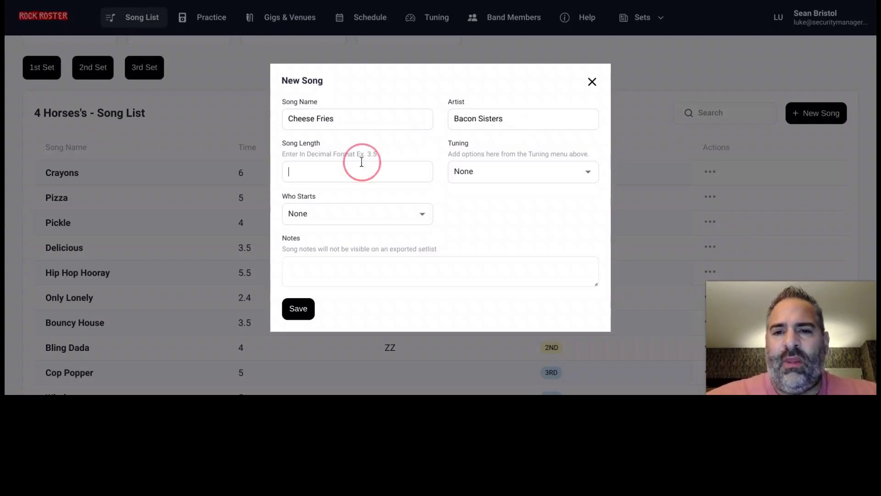
pyautogui.write('4.5')
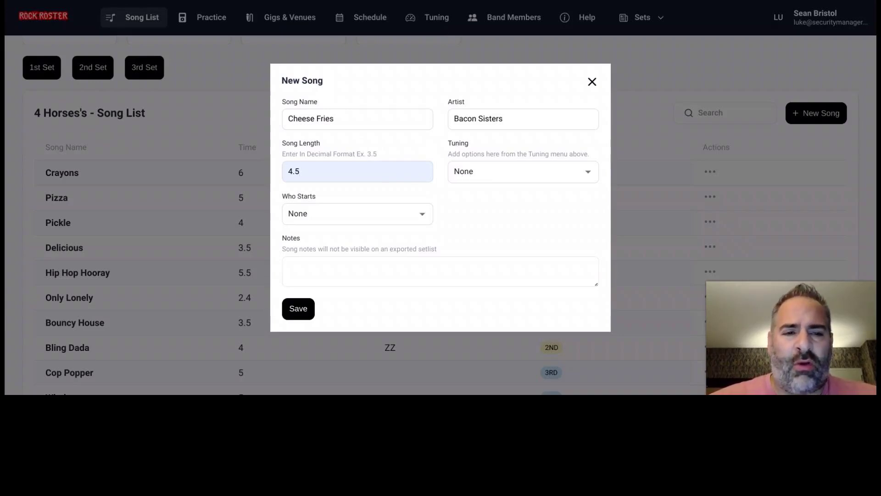
# - Set its tuning to Drop D, choose who starts, add notes 'blah blah', and save
pyautogui.click(466, 173)
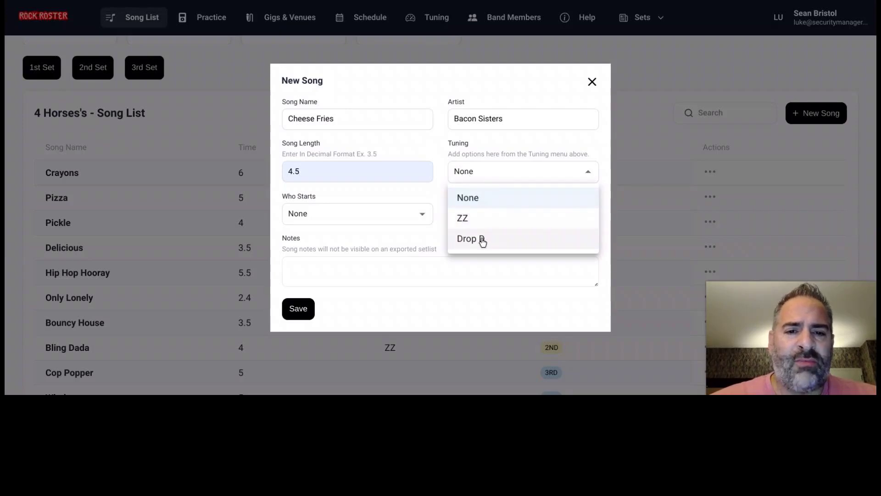
pyautogui.click(482, 241)
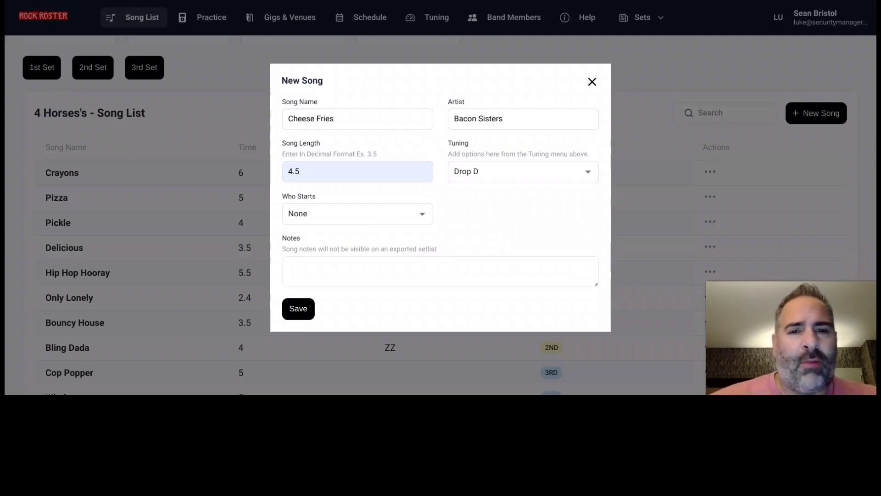
pyautogui.click(385, 215)
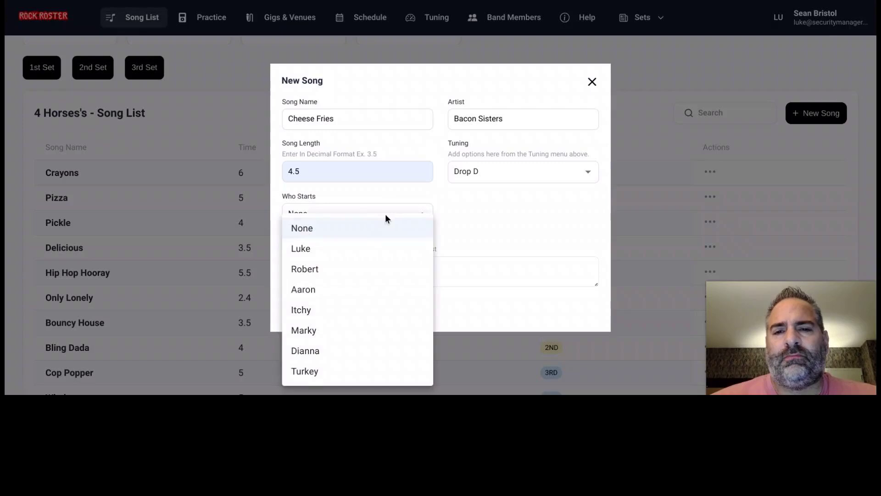
pyautogui.click(375, 296)
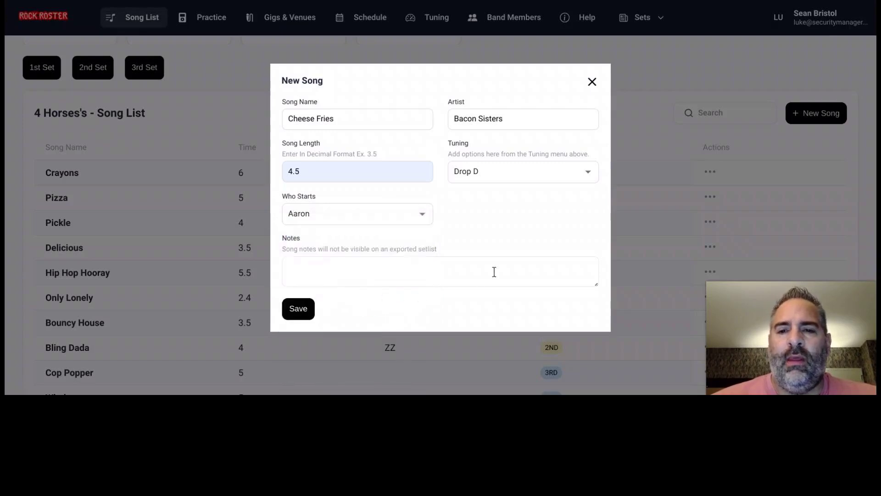
pyautogui.click(413, 263)
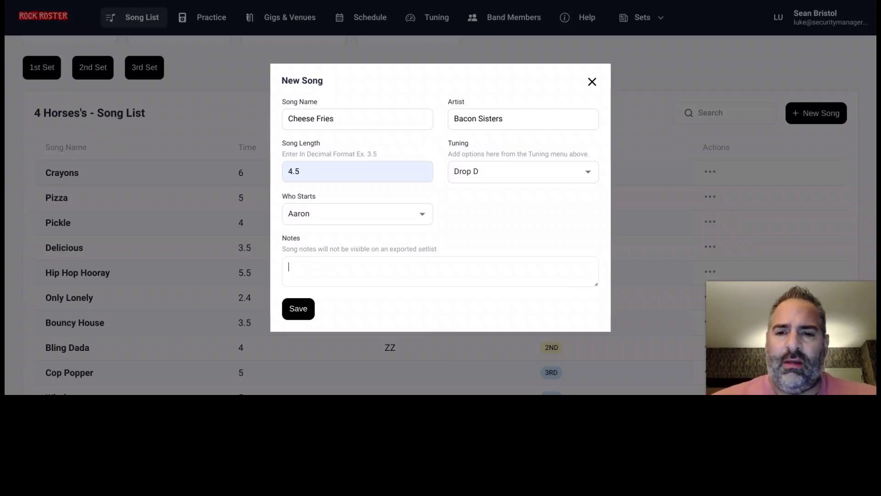
pyautogui.write('bl')
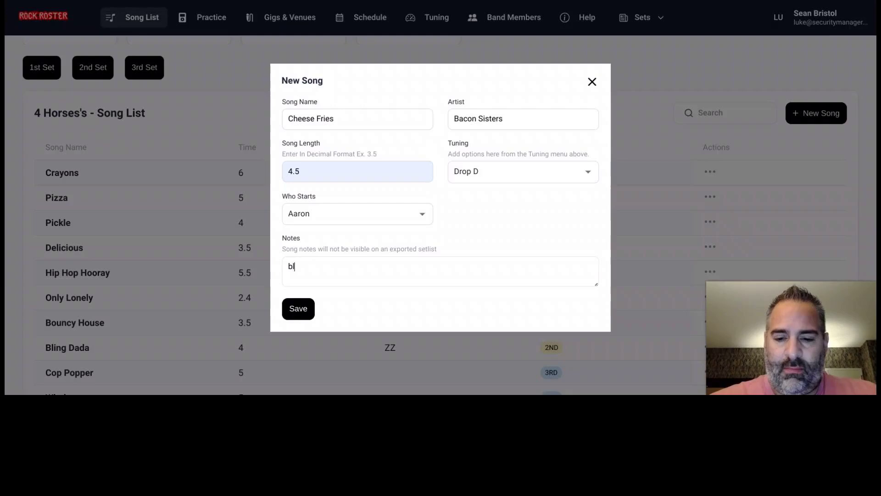
pyautogui.write('ah blah')
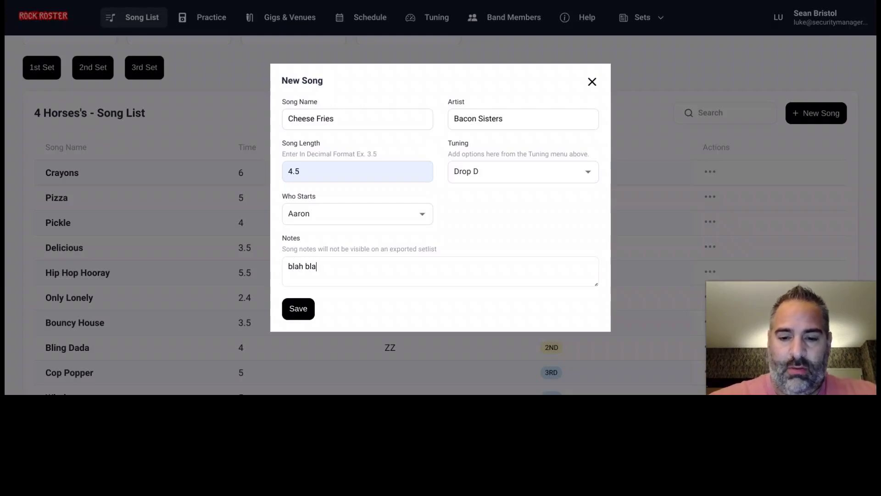
pyautogui.click(304, 310)
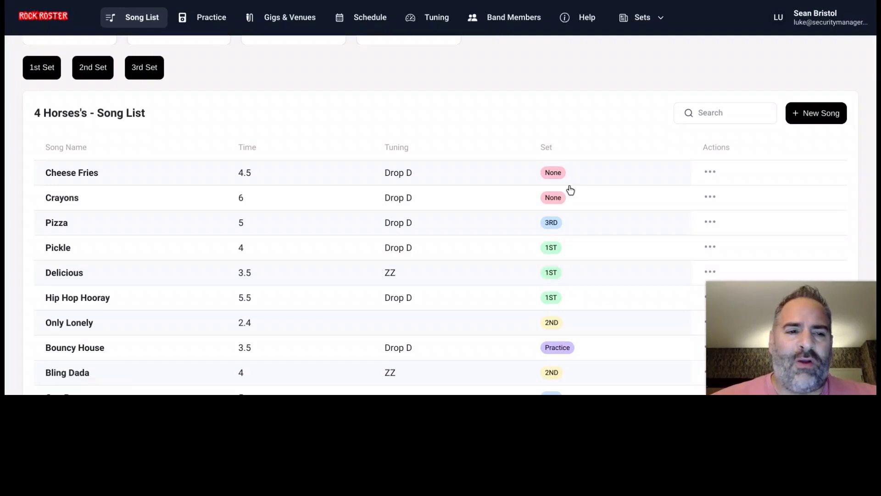
# - Assign Cheese Fries to the 1st set, then show only the 1st Set's five songs
pyautogui.click(413, 171)
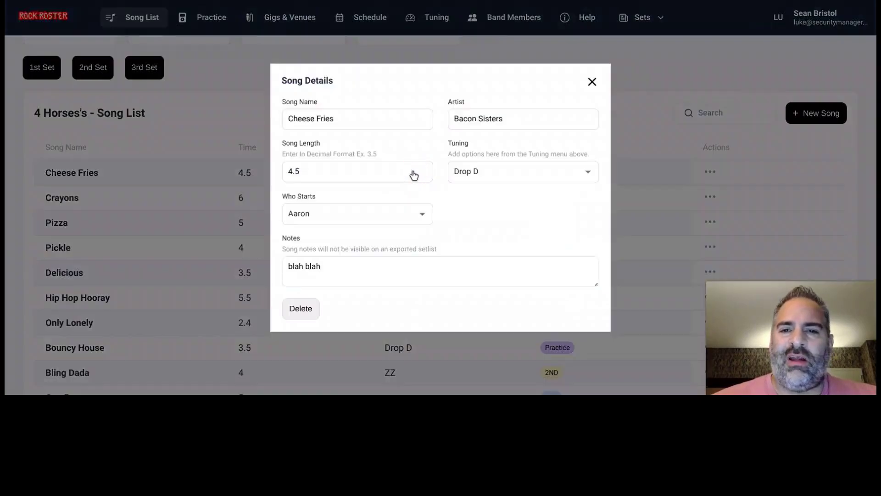
pyautogui.click(592, 84)
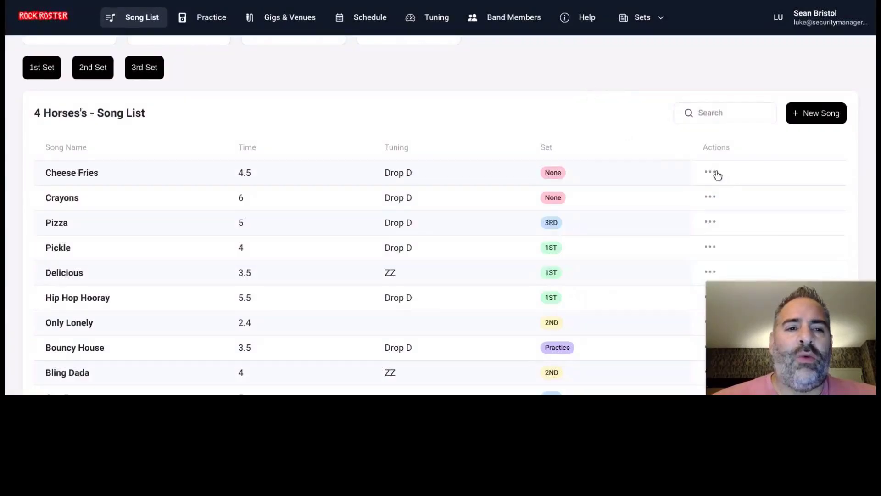
pyautogui.click(716, 173)
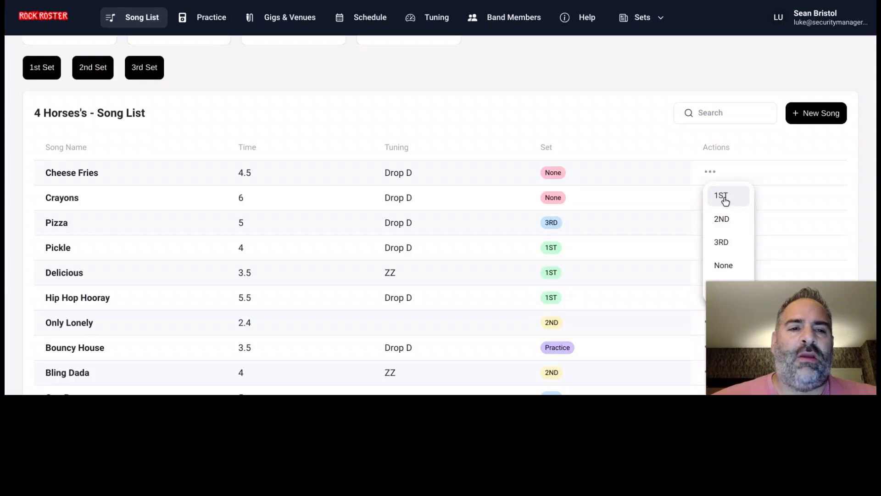
pyautogui.click(720, 201)
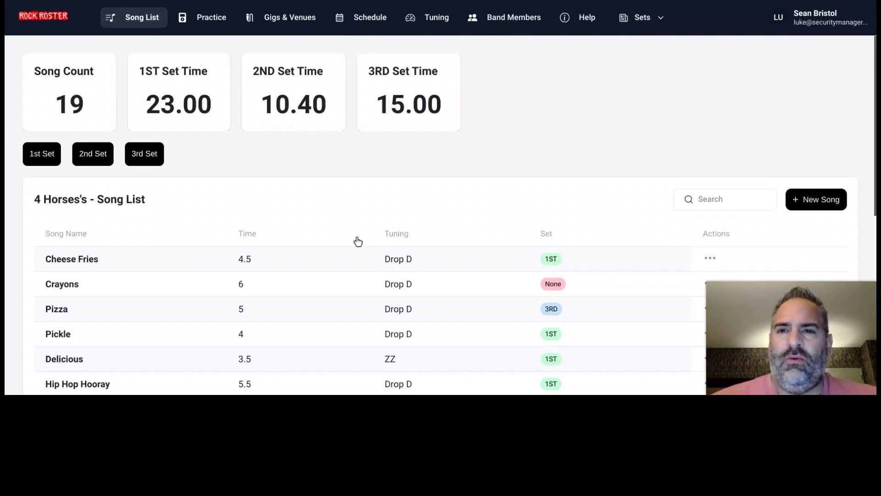
pyautogui.scroll(-2, 560, 207)
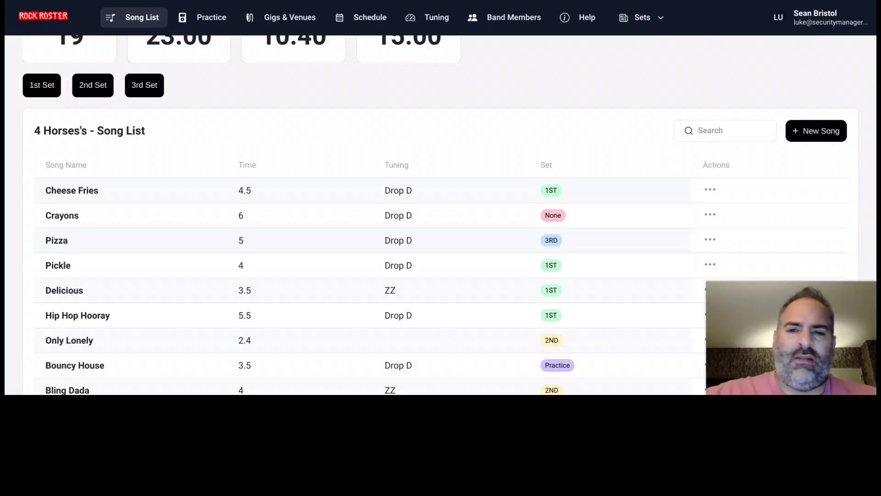
pyautogui.scroll(3, 518, 183)
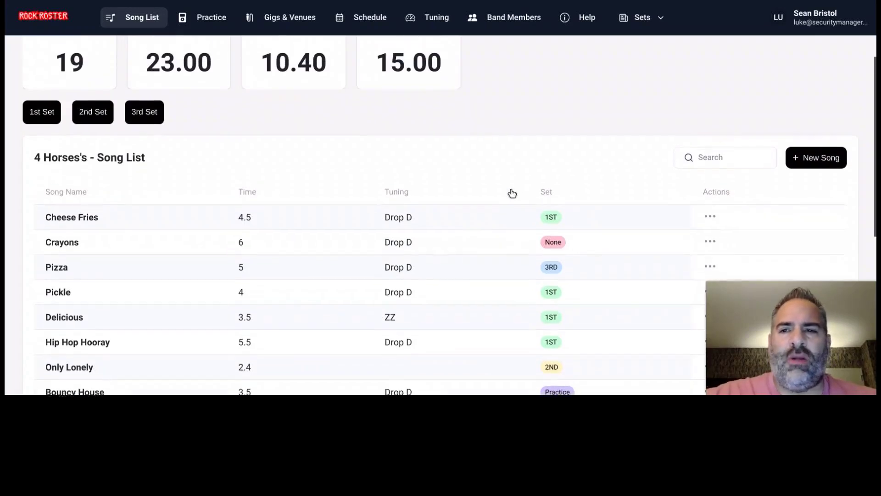
pyautogui.click(43, 159)
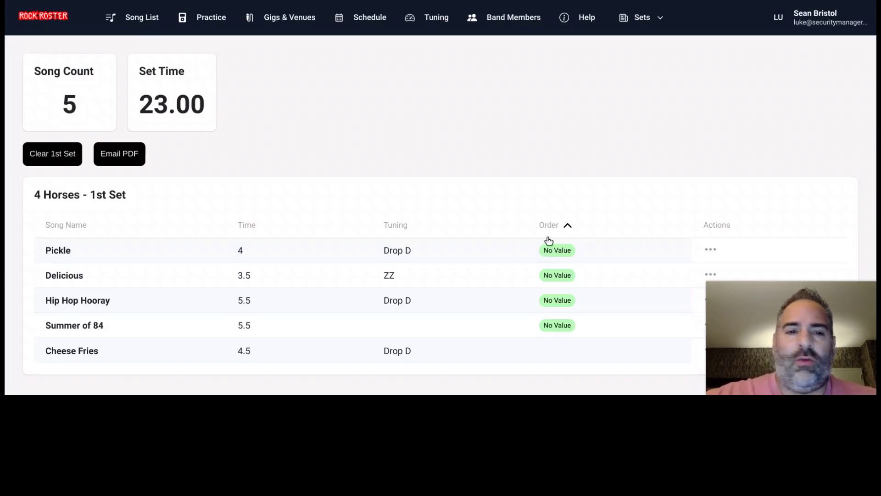
# - Order Pickle first and Delicious second in the 1st Set's running order
pyautogui.click(711, 250)
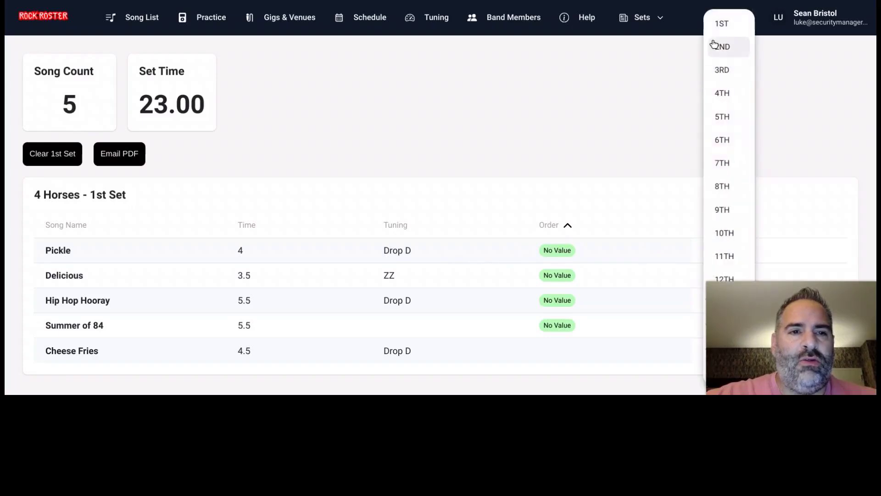
pyautogui.click(722, 25)
pyautogui.click(711, 274)
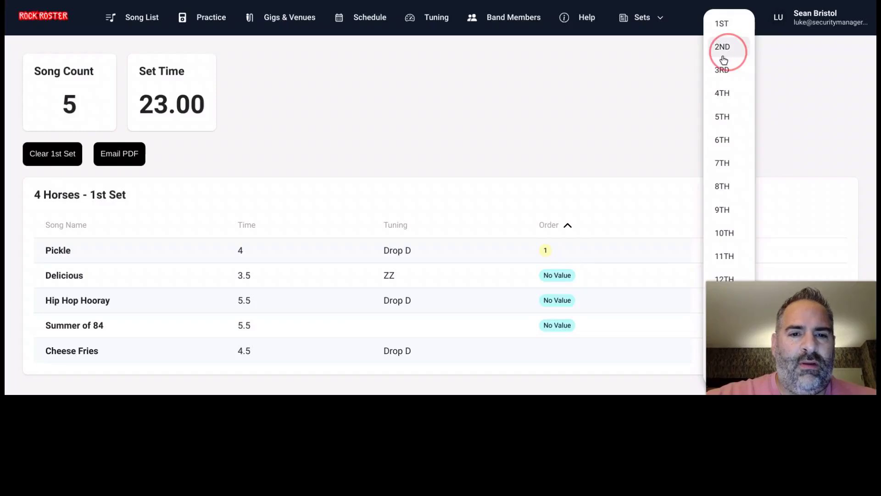
pyautogui.click(723, 57)
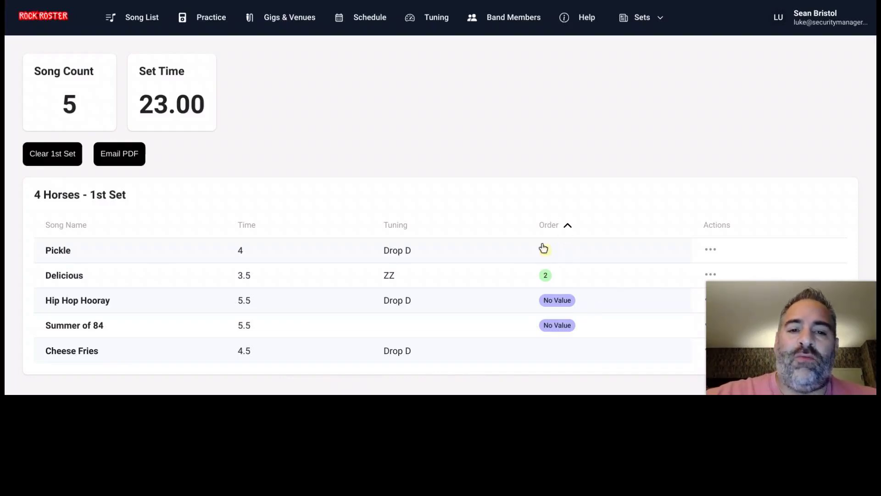
pyautogui.click(714, 248)
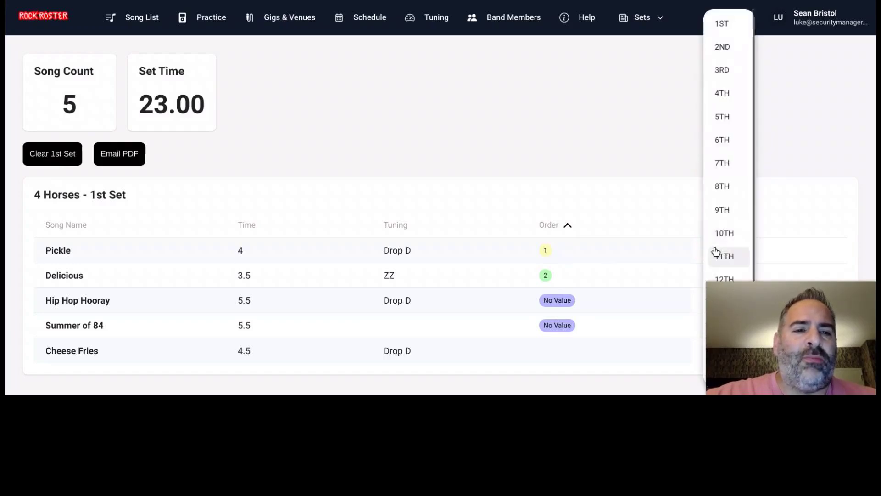
pyautogui.scroll(-3, 717, 248)
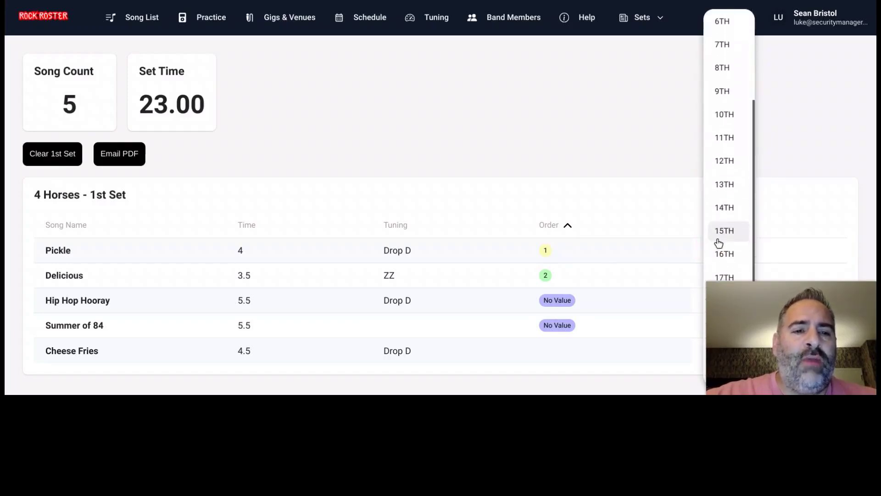
pyautogui.click(662, 221)
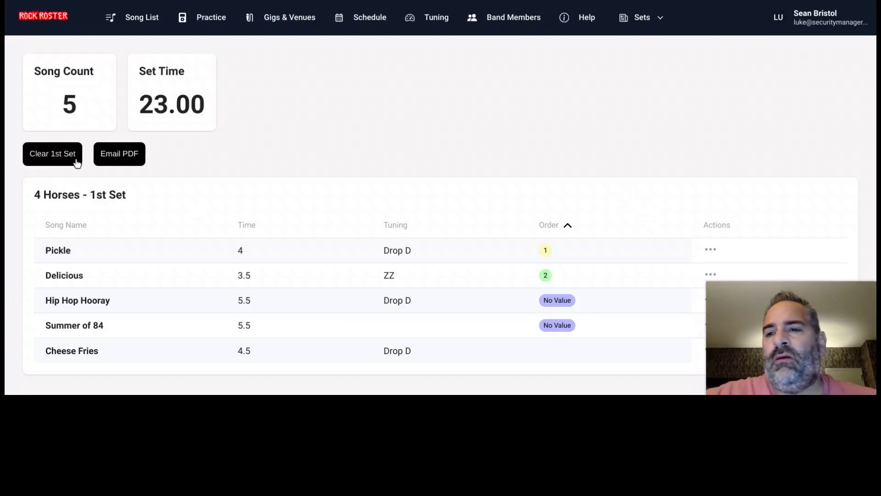
# - Email the 1st Set PDF for venue 'Red Rocks', dated 07/22/2024 8:28, to just yourself
pyautogui.click(126, 155)
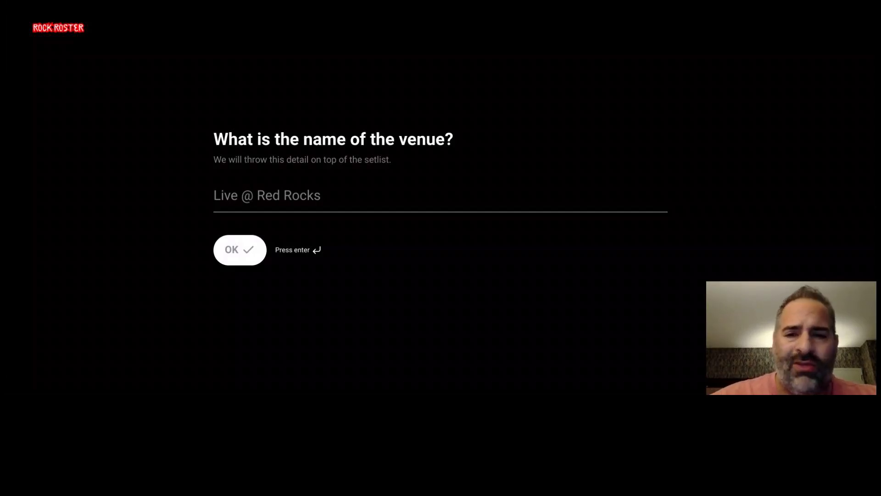
pyautogui.click(260, 193)
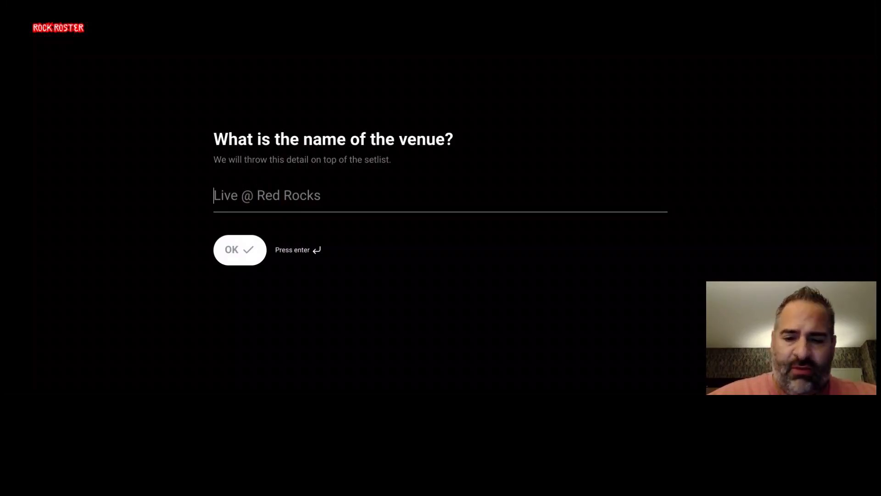
pyautogui.write('Red Rocks')
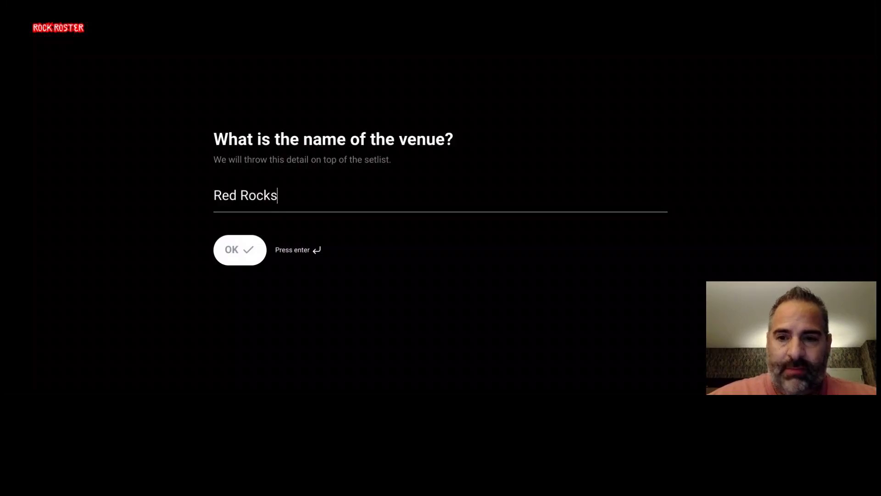
pyautogui.click(238, 256)
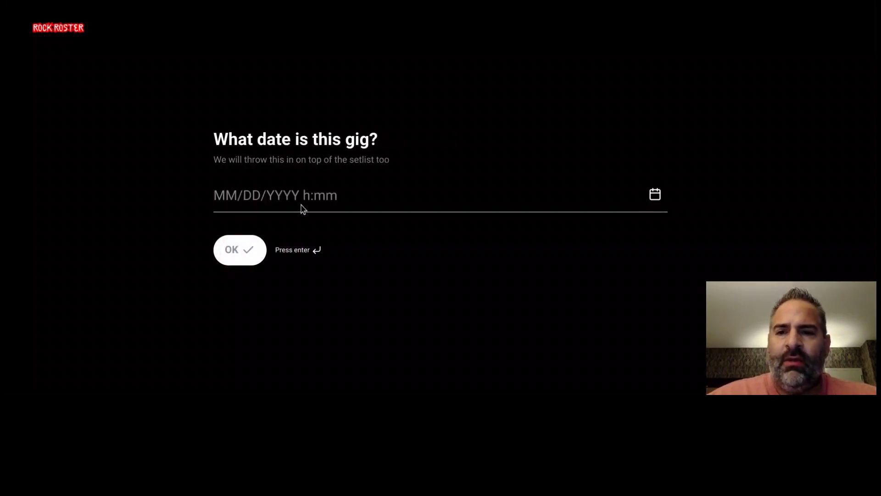
pyautogui.click(657, 197)
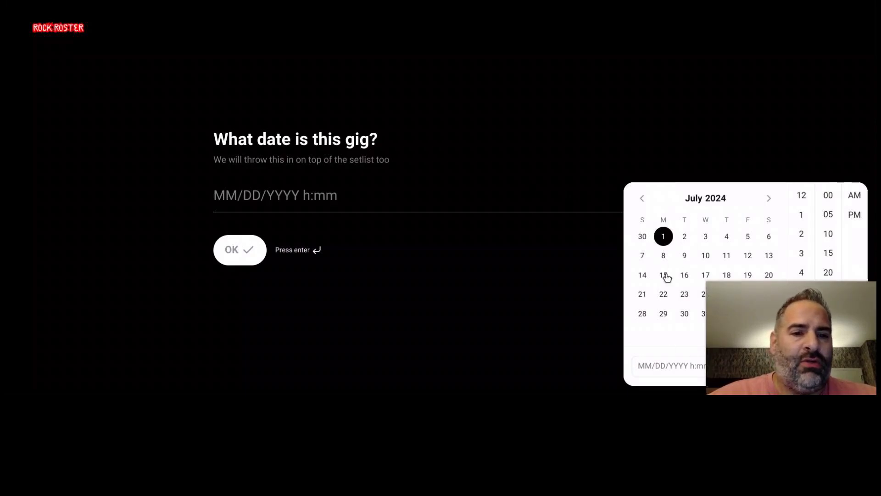
pyautogui.click(663, 294)
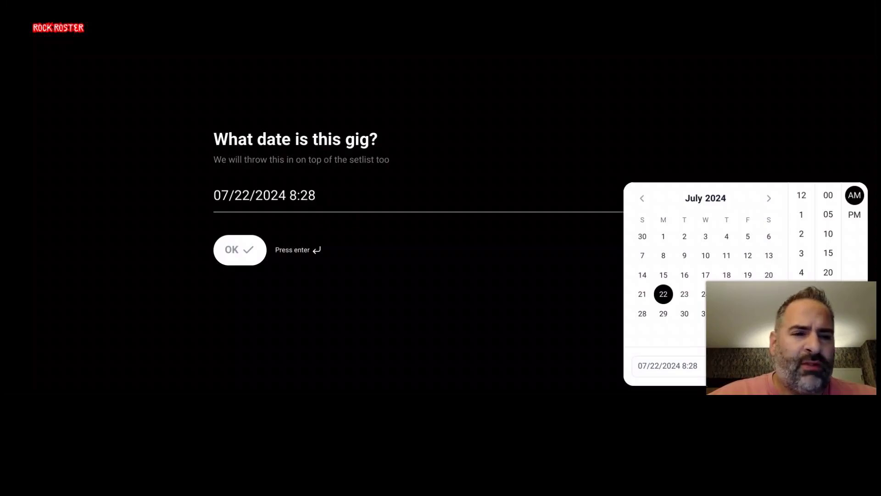
pyautogui.click(309, 195)
pyautogui.click(239, 250)
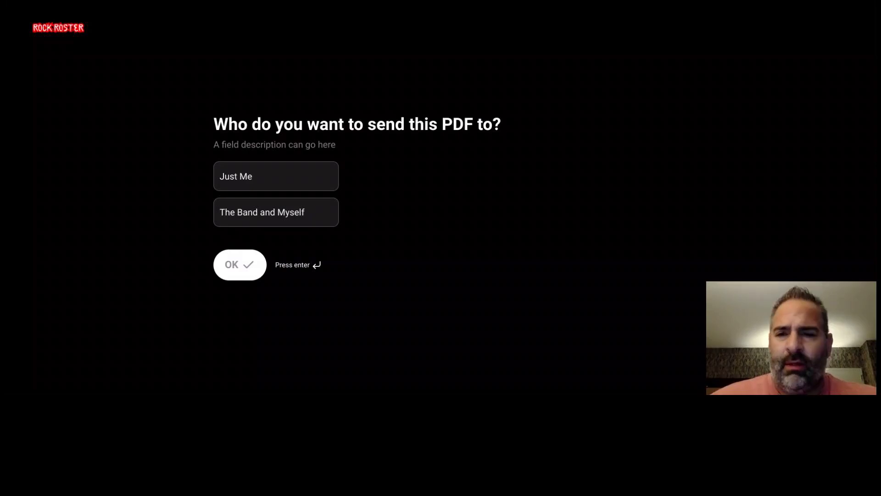
pyautogui.click(302, 179)
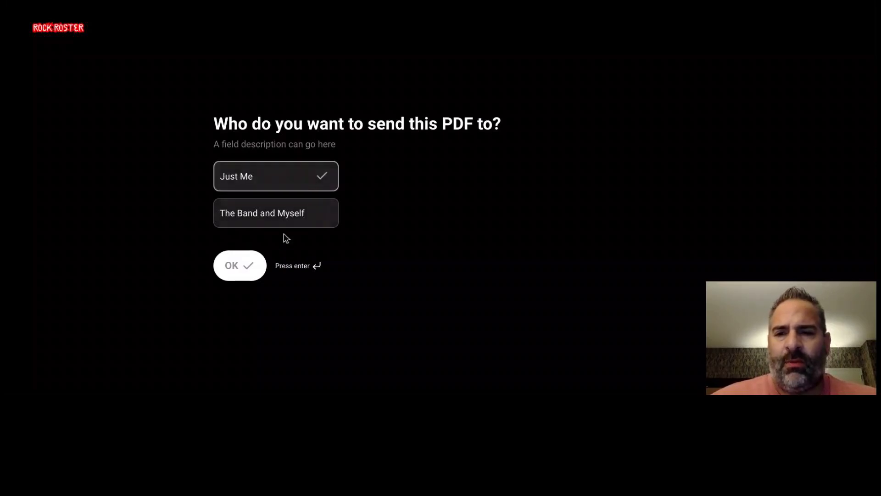
pyautogui.click(235, 268)
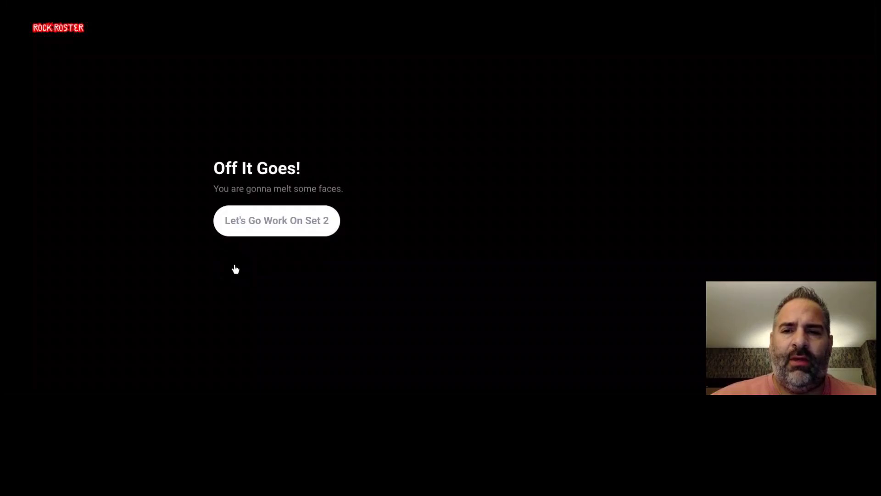
# - Go to the 2nd Set with Only Lonely, Bling Dada and Corn Village
pyautogui.click(274, 225)
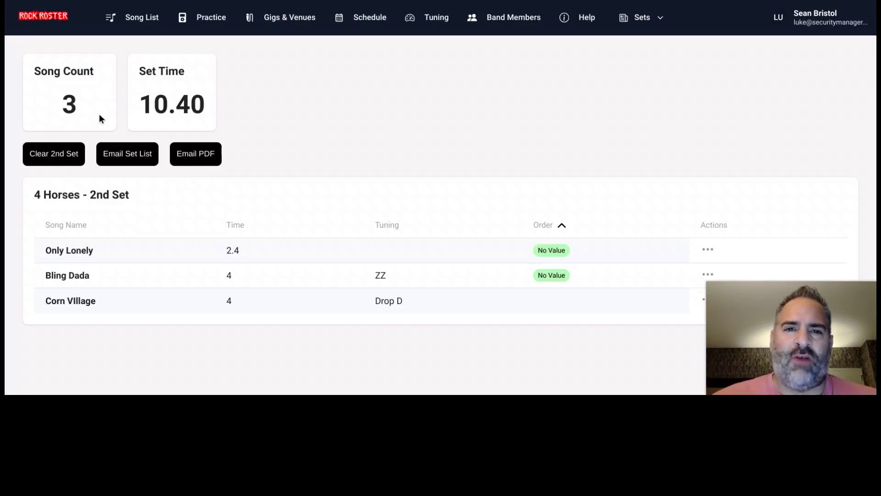
# - Show the Tuning page listing ZZ and Drop D
pyautogui.click(437, 25)
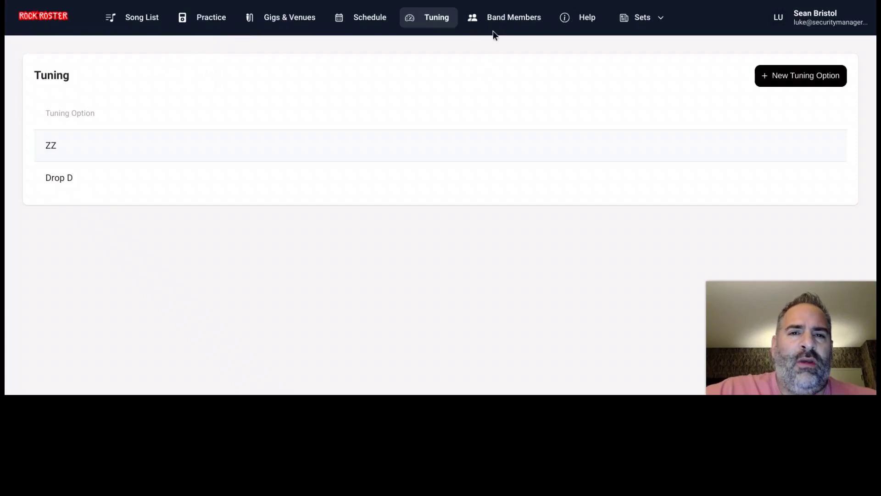
# - Browse the Band Members page's member list down to the Invite Bandmate form
pyautogui.click(505, 20)
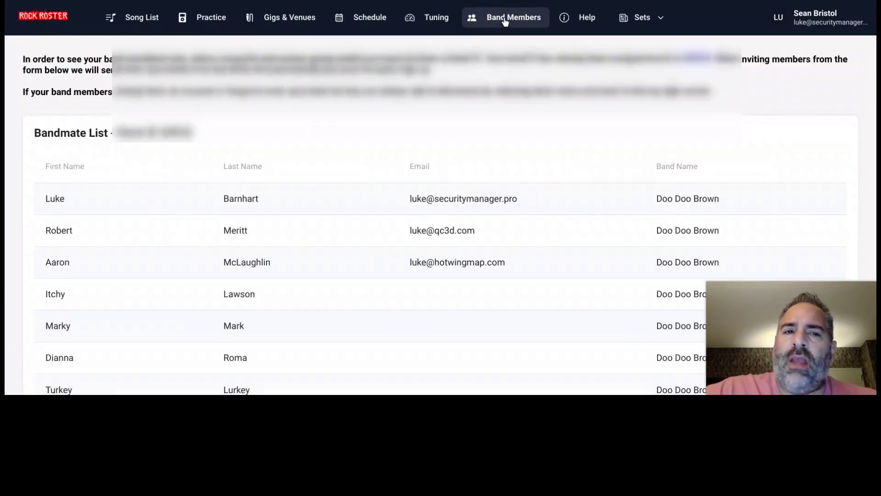
pyautogui.scroll(-3, 465, 126)
pyautogui.scroll(-2, 431, 147)
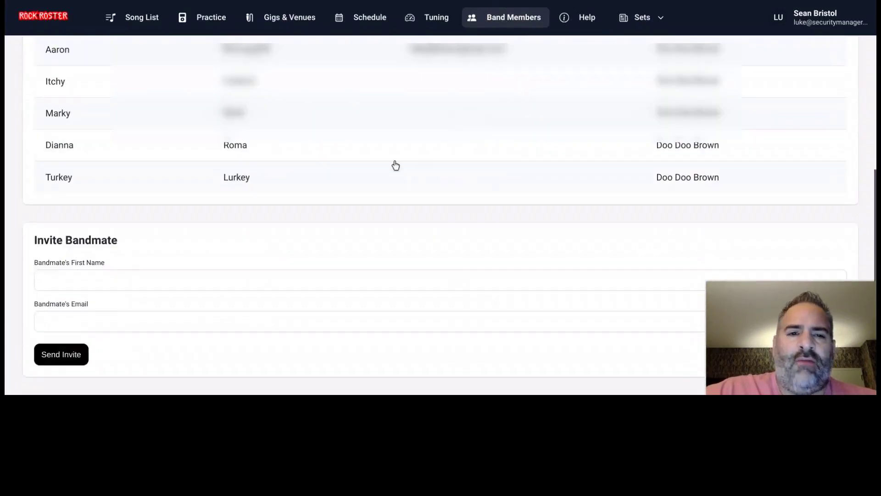
pyautogui.scroll(5, 332, 181)
pyautogui.scroll(-1, 344, 199)
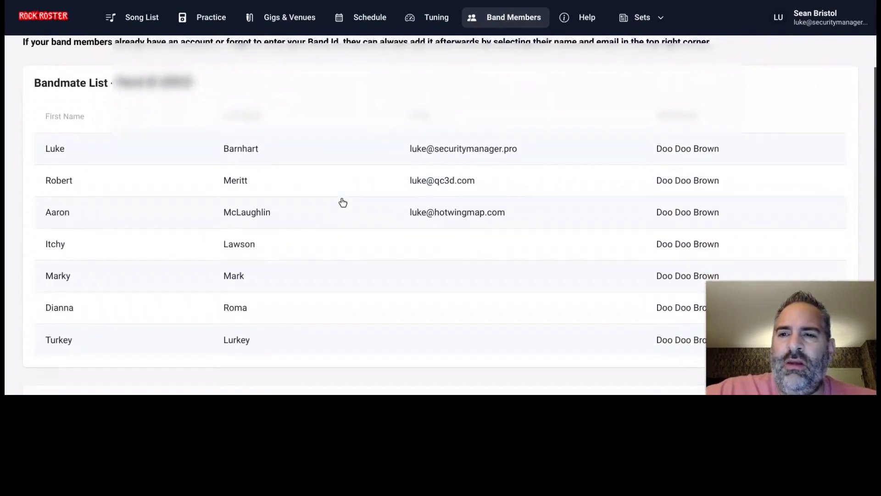
pyautogui.scroll(2, 341, 200)
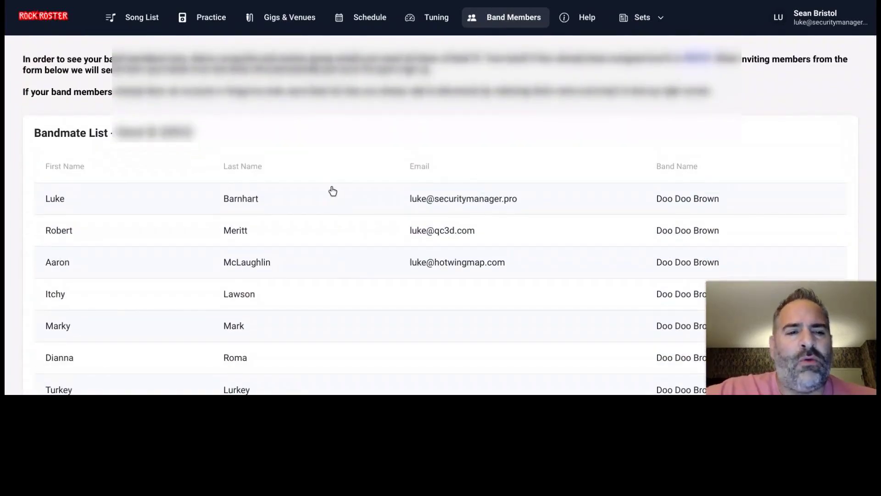
pyautogui.scroll(-5, 296, 193)
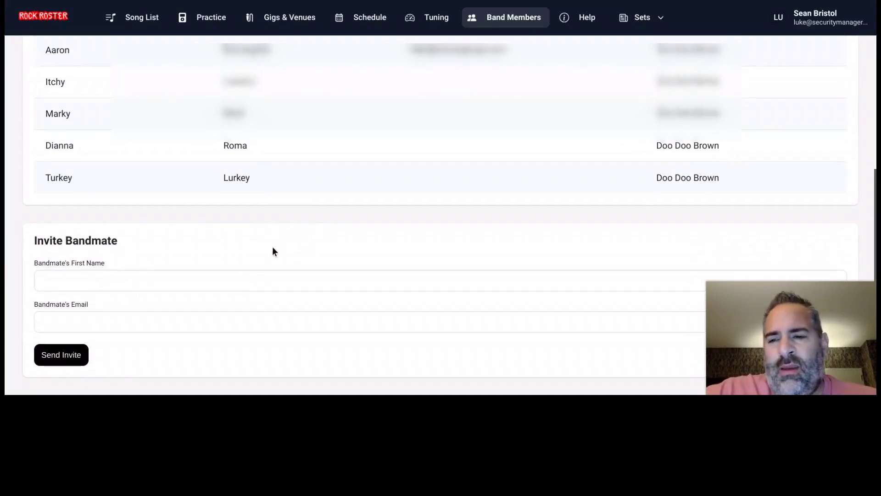
pyautogui.scroll(3, 266, 249)
pyautogui.scroll(2, 305, 216)
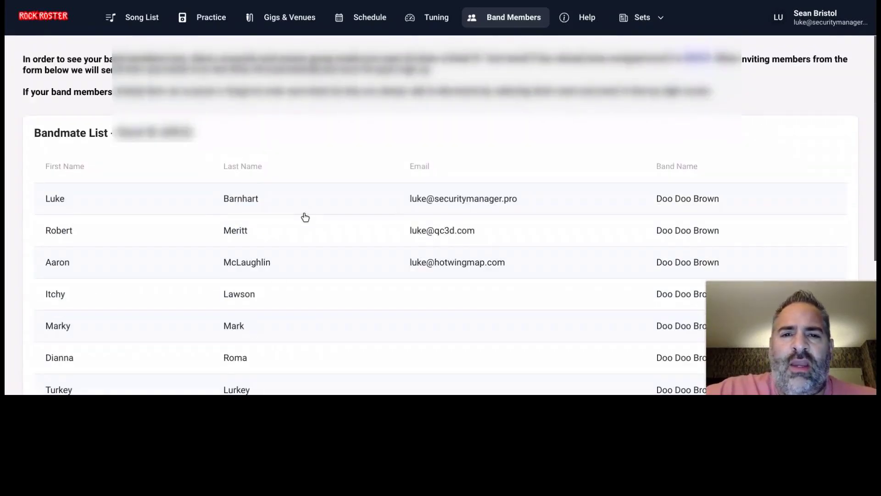
pyautogui.scroll(-5, 374, 158)
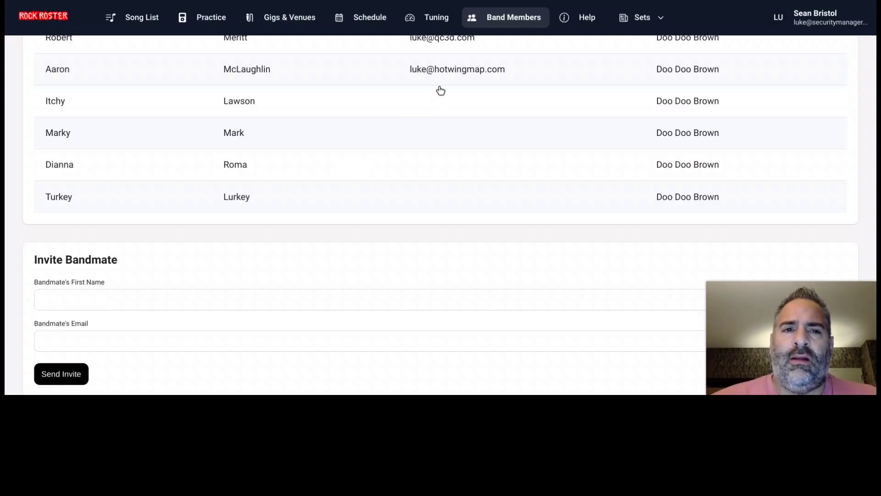
pyautogui.click(214, 19)
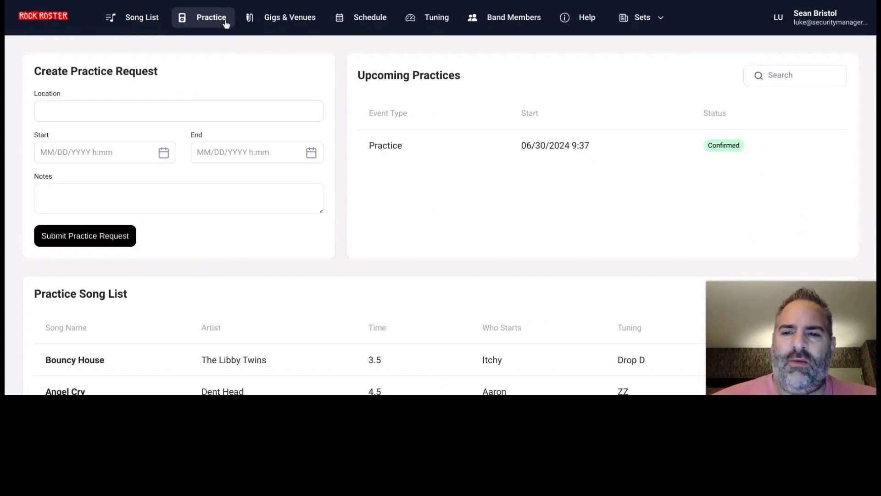
pyautogui.scroll(-1, 377, 186)
pyautogui.scroll(-1, 418, 209)
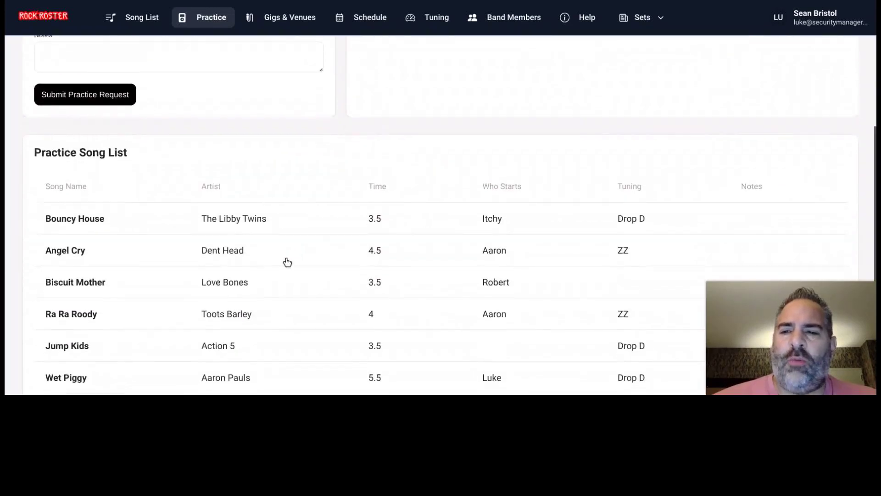
pyautogui.scroll(-1, 275, 275)
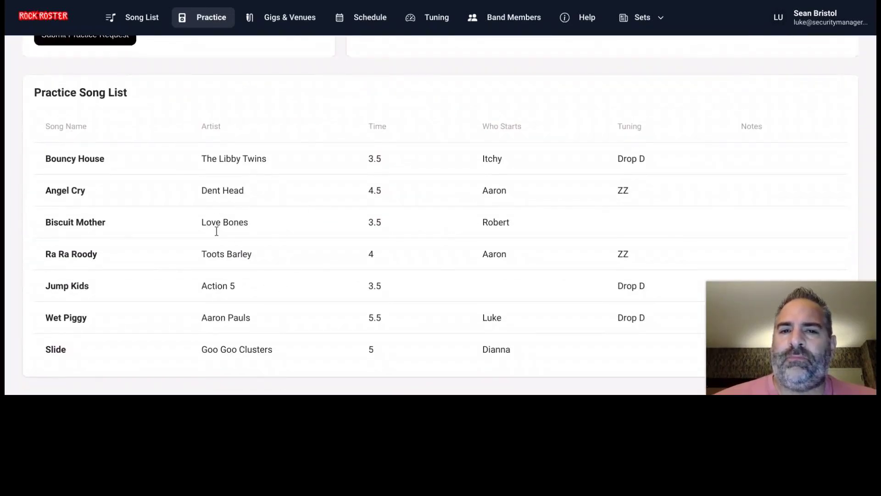
pyautogui.scroll(1, 285, 273)
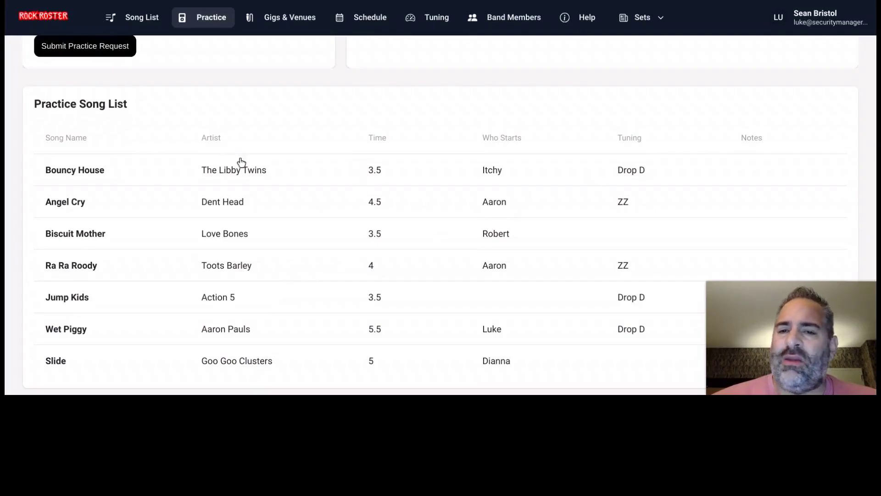
pyautogui.scroll(-1, 732, 194)
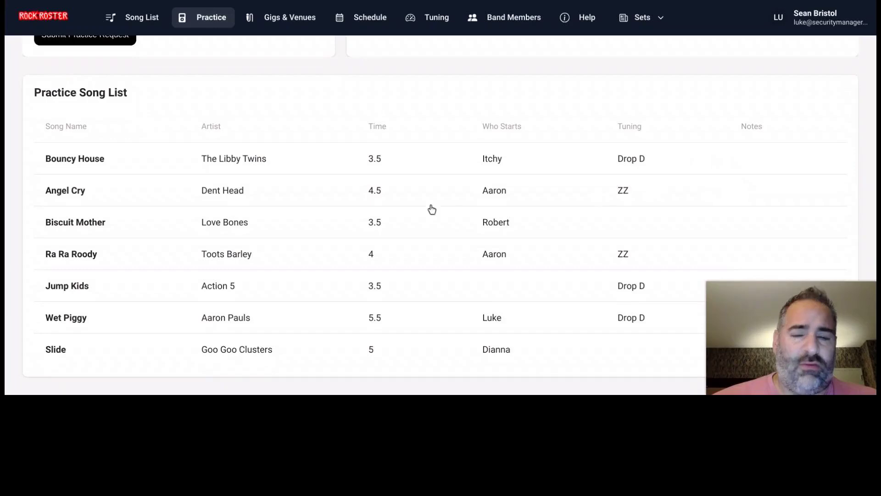
pyautogui.scroll(3, 124, 257)
pyautogui.scroll(2, 130, 272)
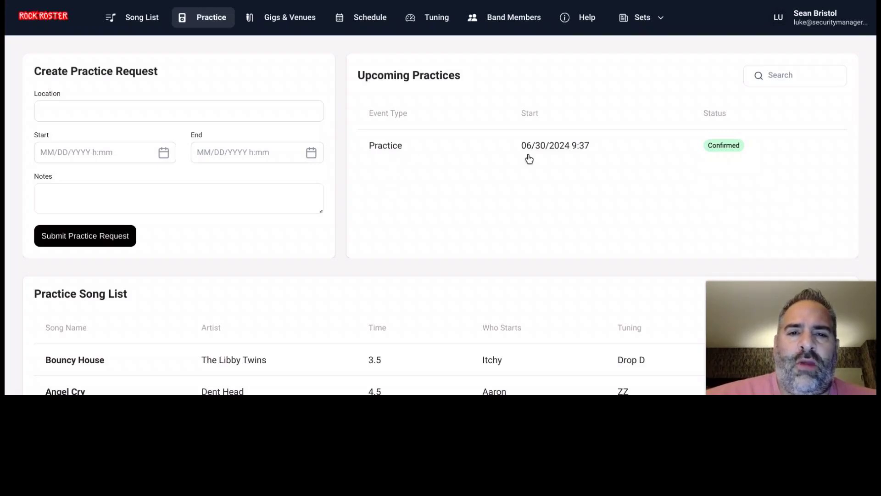
# - Set the 06/30/2024 9:37 practice's status to Cancelled and save it
pyautogui.click(555, 147)
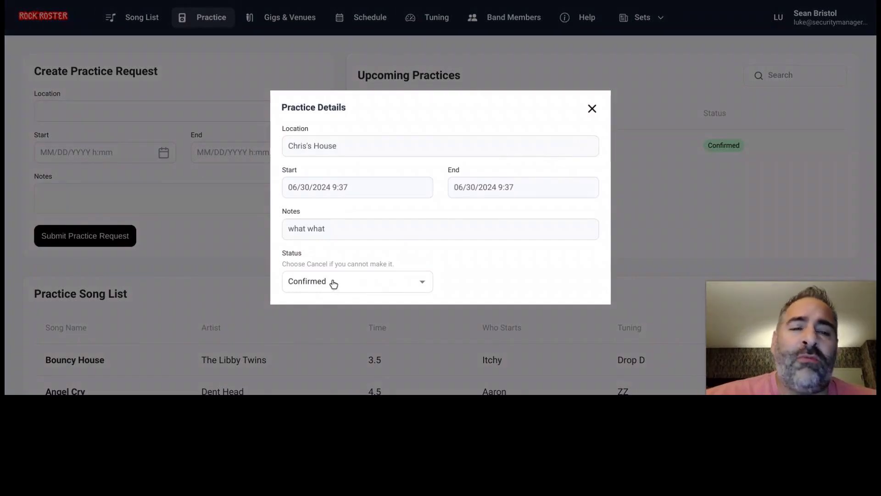
pyautogui.click(332, 284)
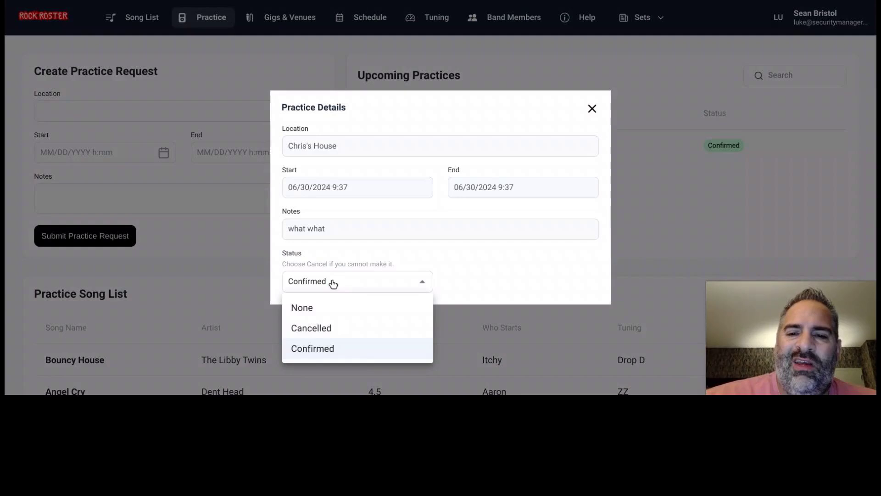
pyautogui.click(336, 329)
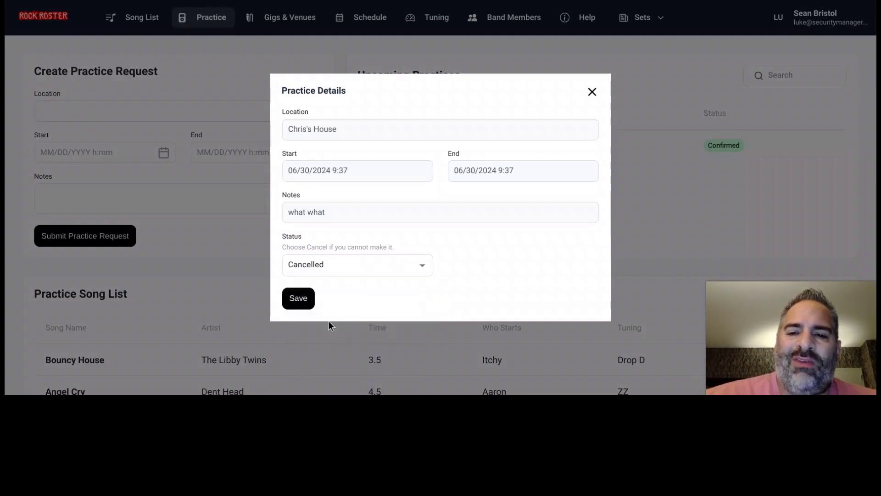
pyautogui.click(304, 304)
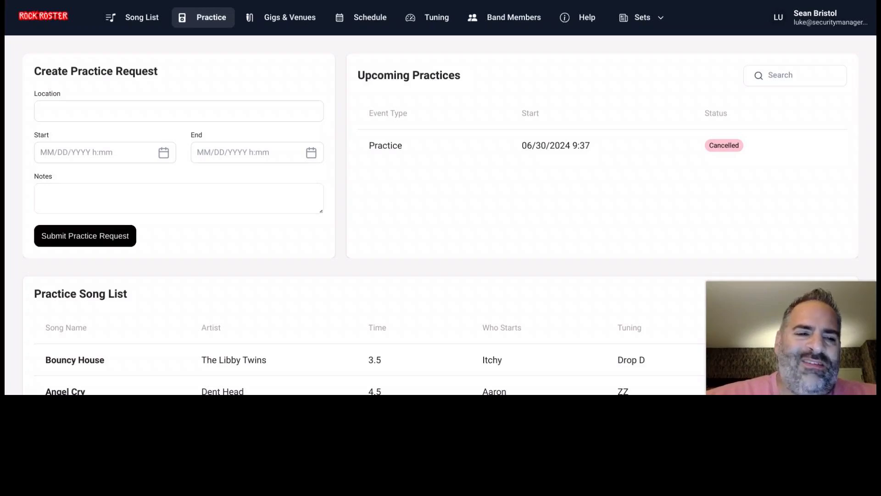
pyautogui.scroll(-1, 431, 299)
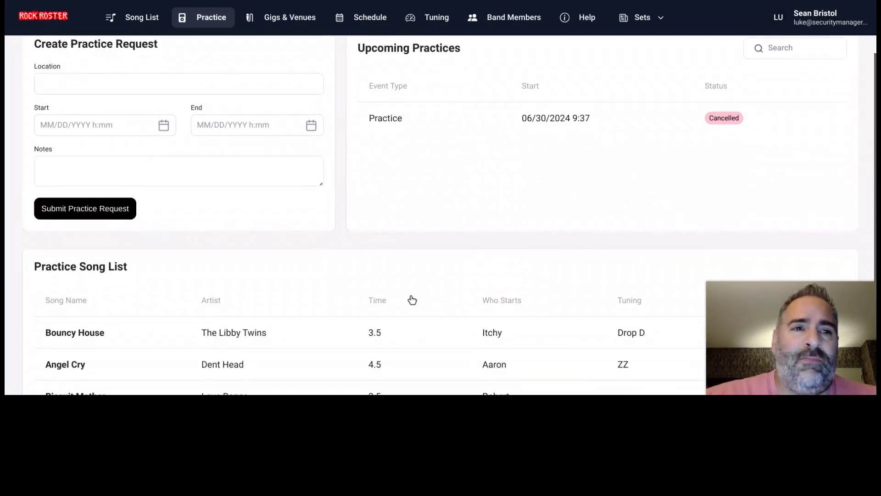
pyautogui.scroll(1, 354, 248)
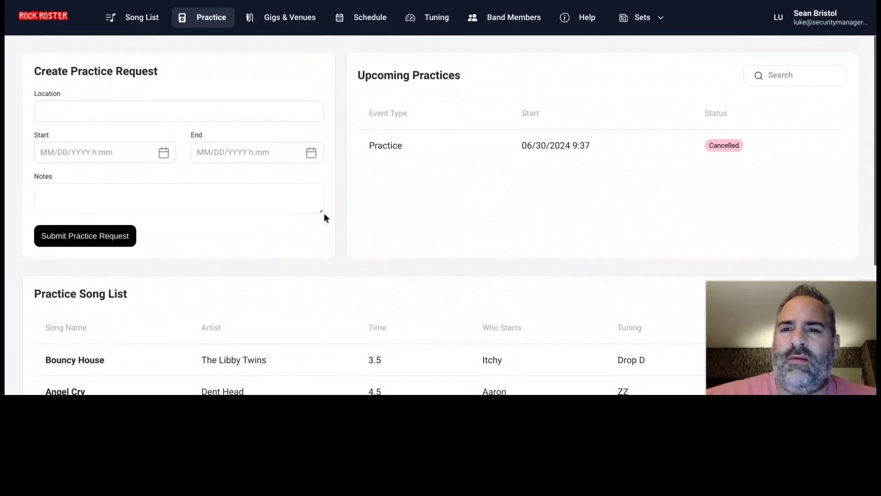
# - Browse Gigs & Venues, showing the Big House gig on 07/15/2024 paying 600 and the Venue List
pyautogui.click(294, 22)
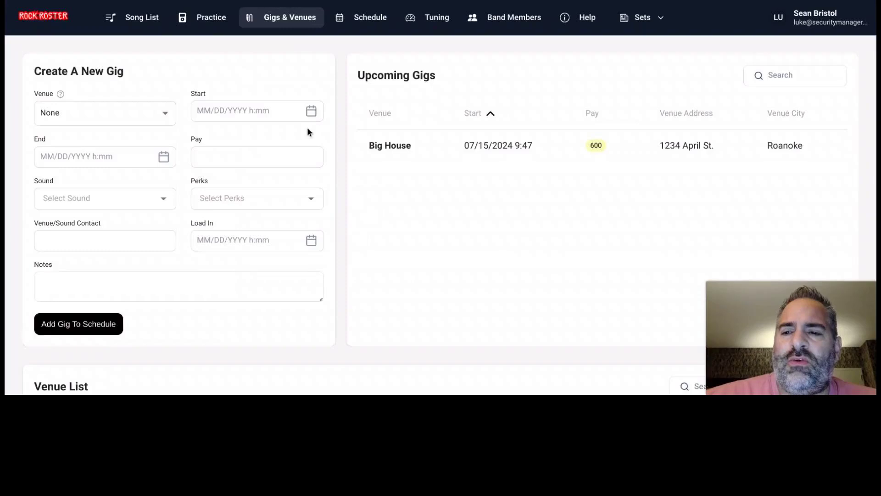
pyautogui.scroll(-3, 320, 178)
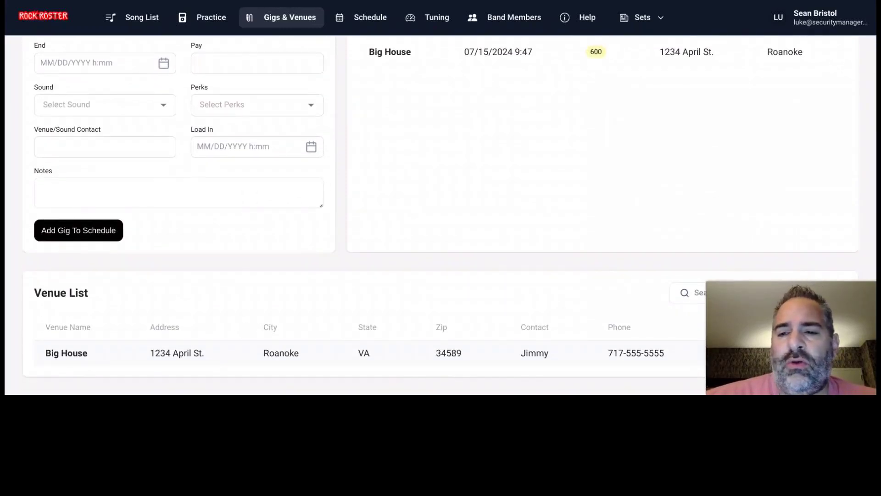
pyautogui.scroll(1, 461, 347)
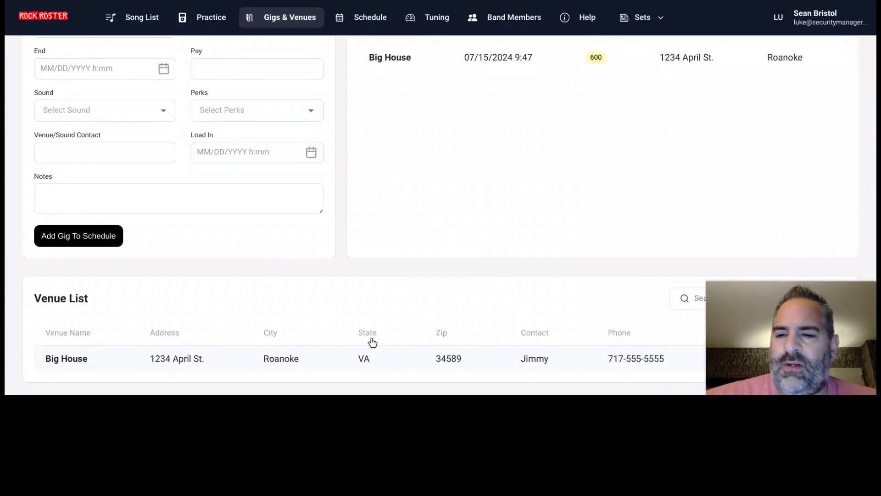
pyautogui.scroll(-1, 322, 349)
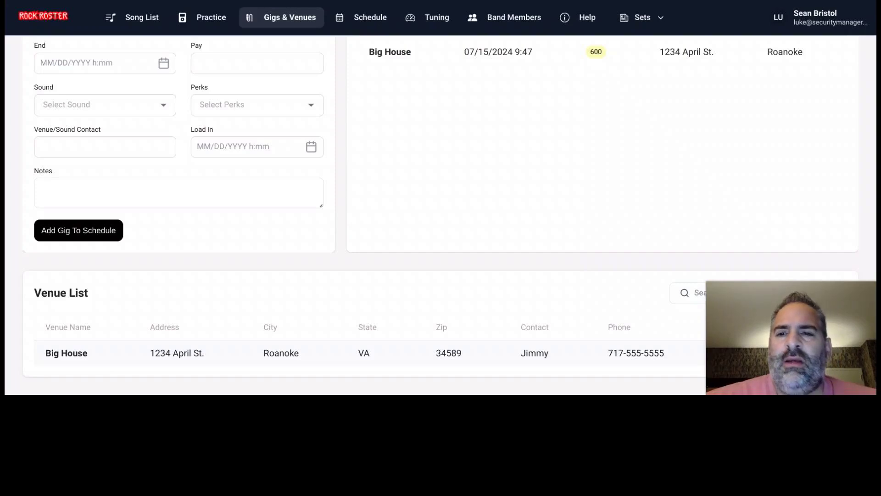
pyautogui.scroll(3, 257, 256)
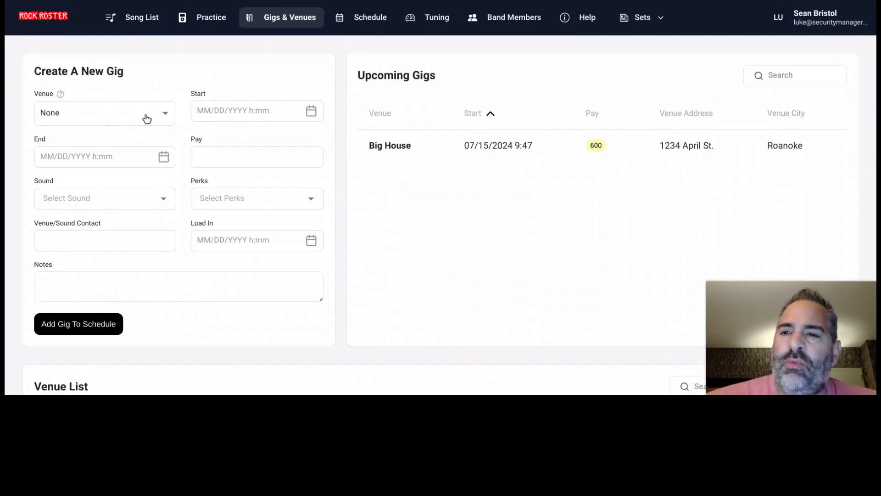
pyautogui.click(146, 118)
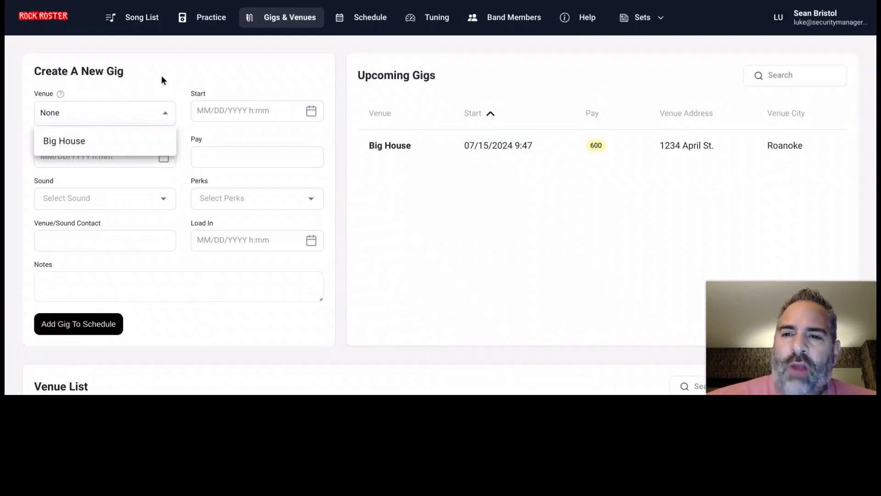
pyautogui.click(161, 75)
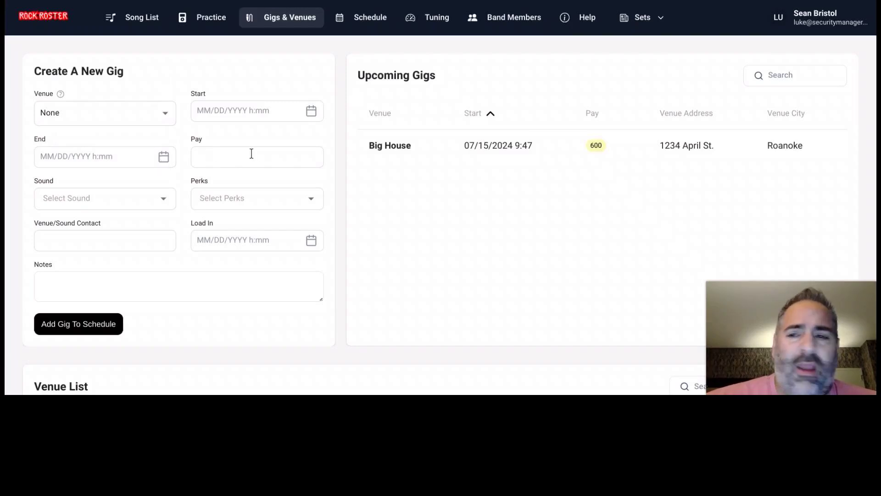
pyautogui.click(168, 201)
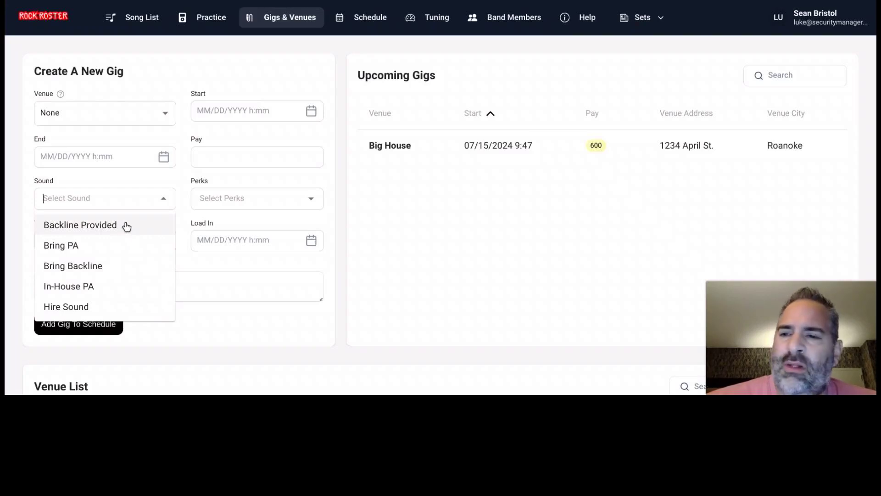
pyautogui.click(26, 217)
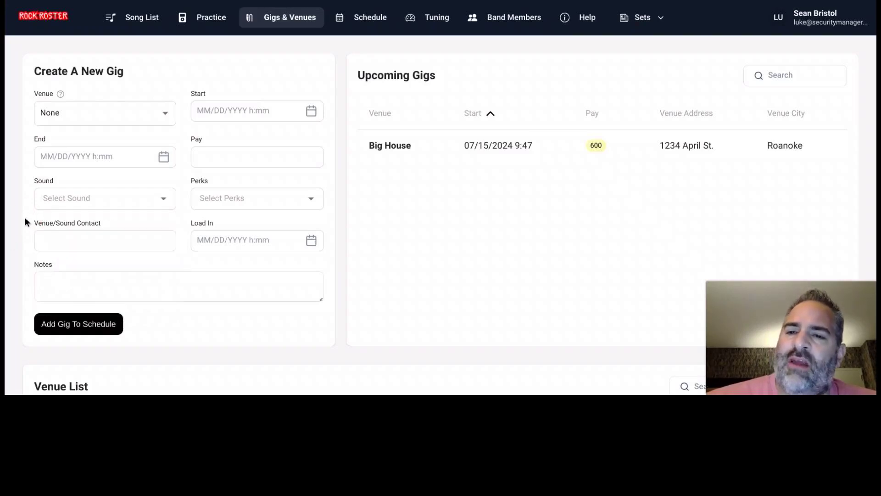
pyautogui.click(239, 202)
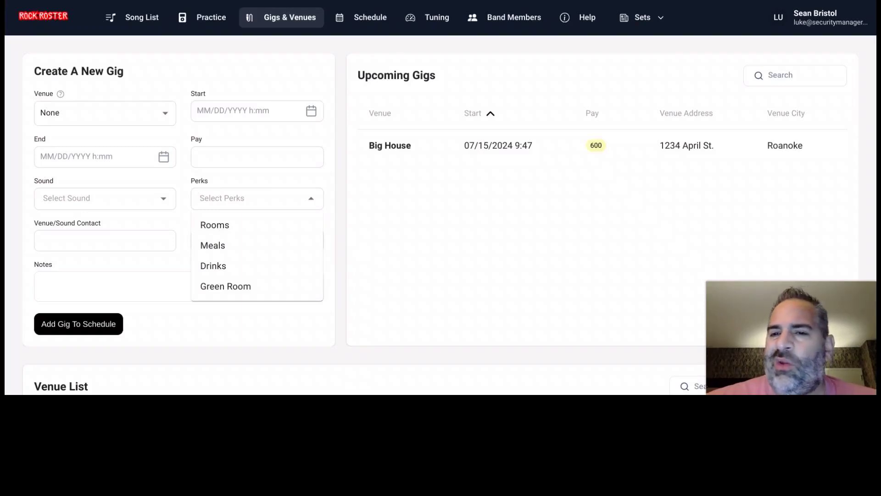
pyautogui.click(258, 185)
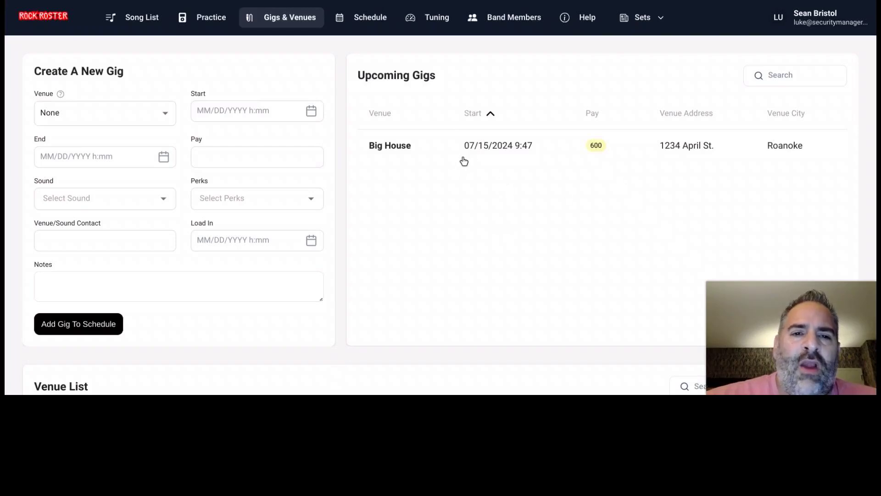
pyautogui.click(488, 147)
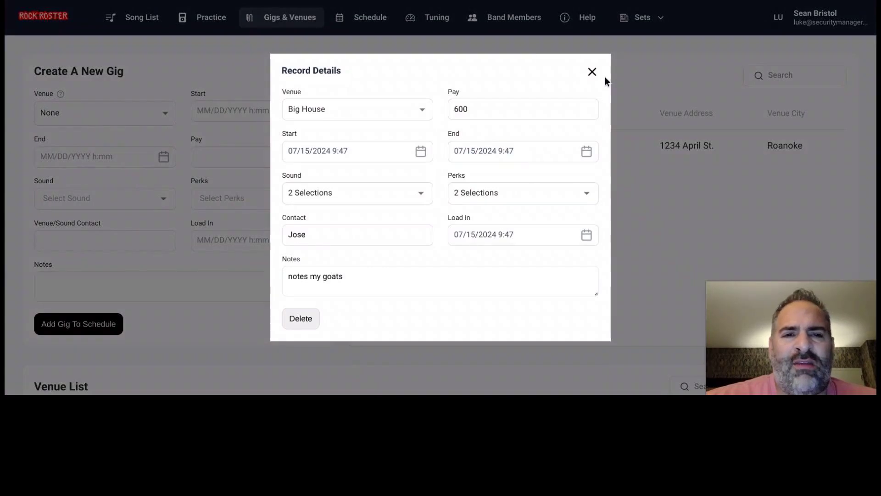
pyautogui.click(592, 73)
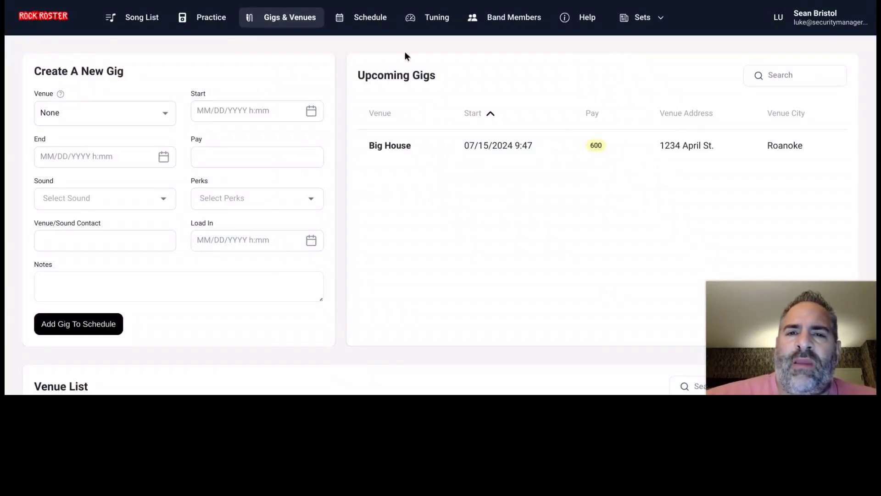
# - Open the Schedule calendar showing July 2024 with the June 30 practice and July 15 Big House gig
pyautogui.click(382, 23)
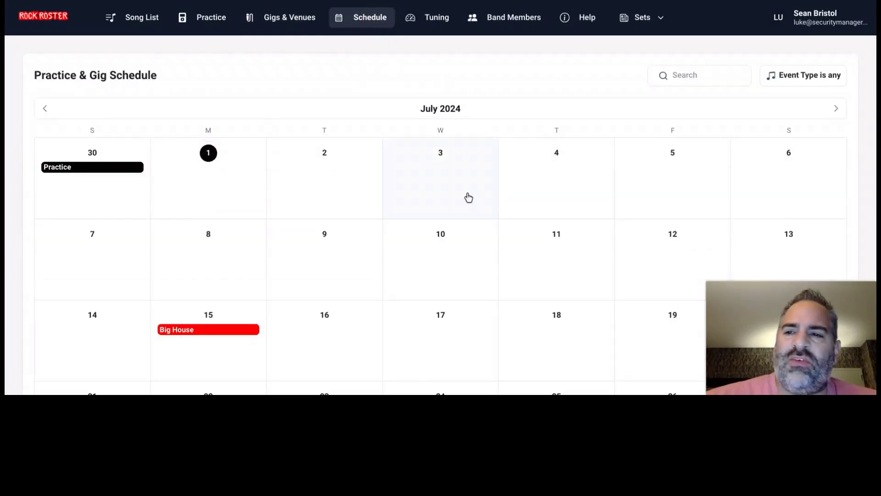
pyautogui.scroll(-1, 459, 202)
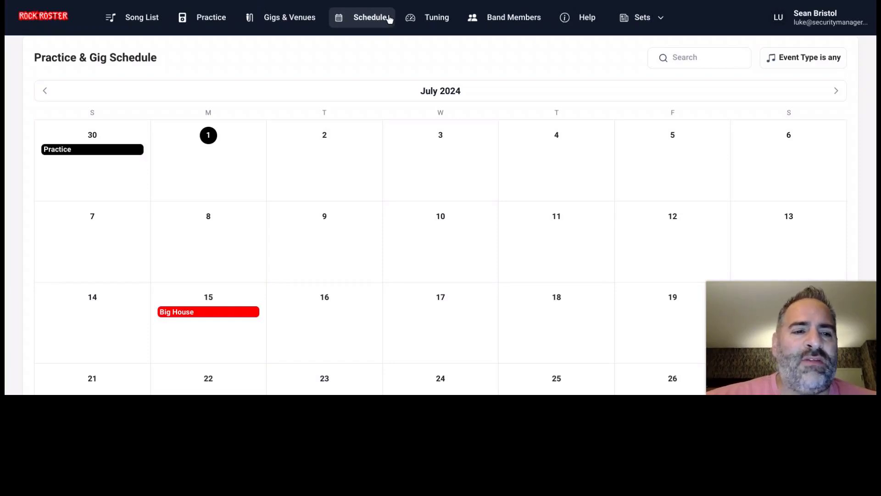
# - Open the Help page with its two tutorials and the Feature Request form
pyautogui.click(587, 17)
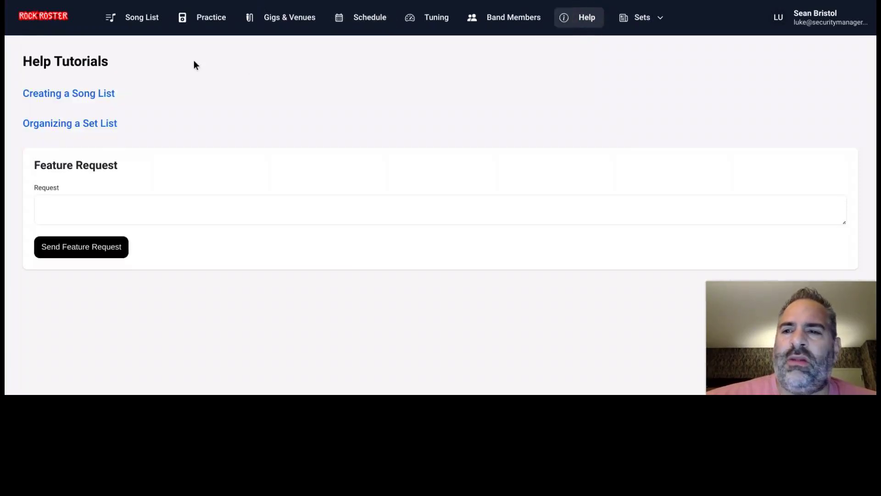